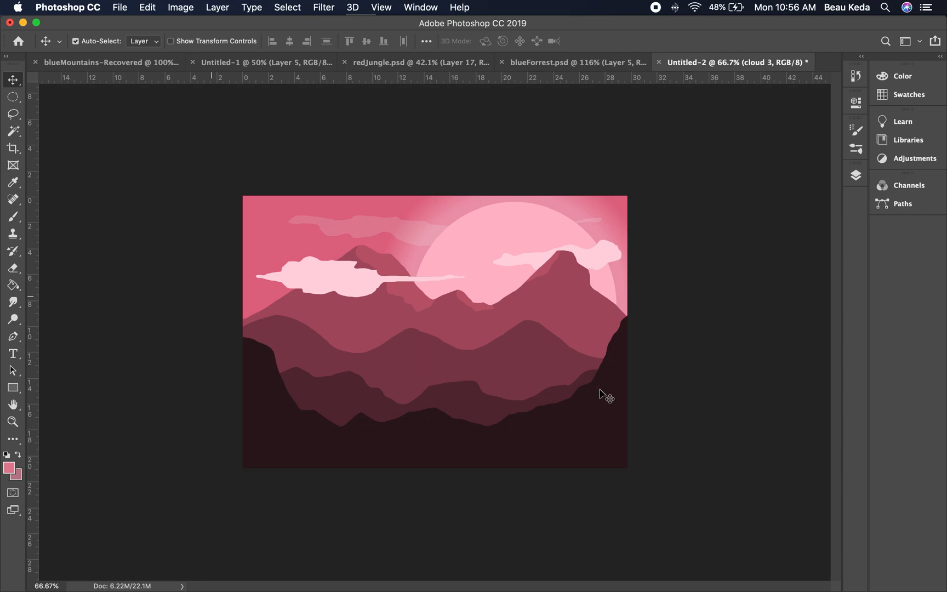
Step: Hide every layer of the mountain landscape, from foreground down to Background, leaving the canvas empty
click(856, 176)
click(857, 177)
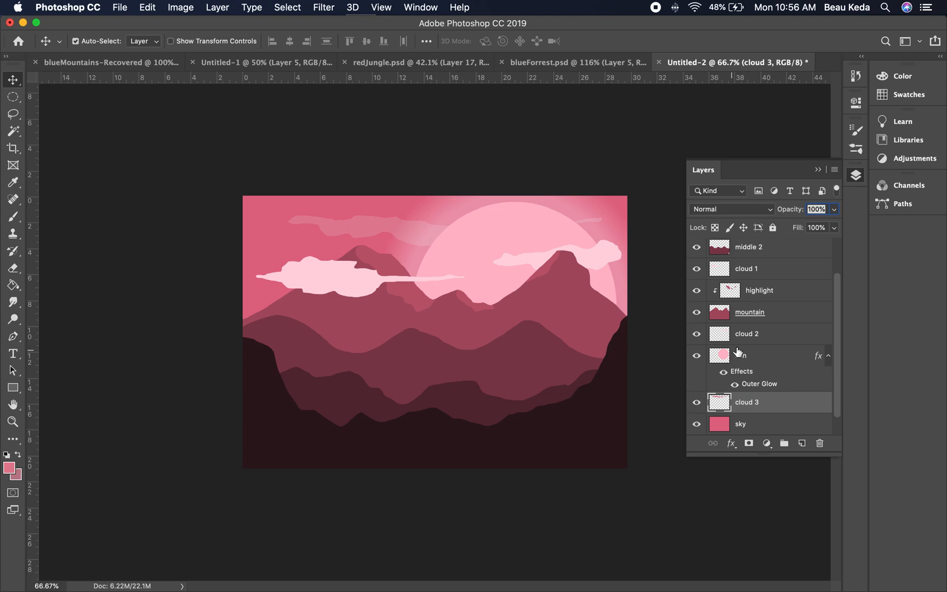
scroll(739, 351, up, 2)
scroll(737, 352, down, 3)
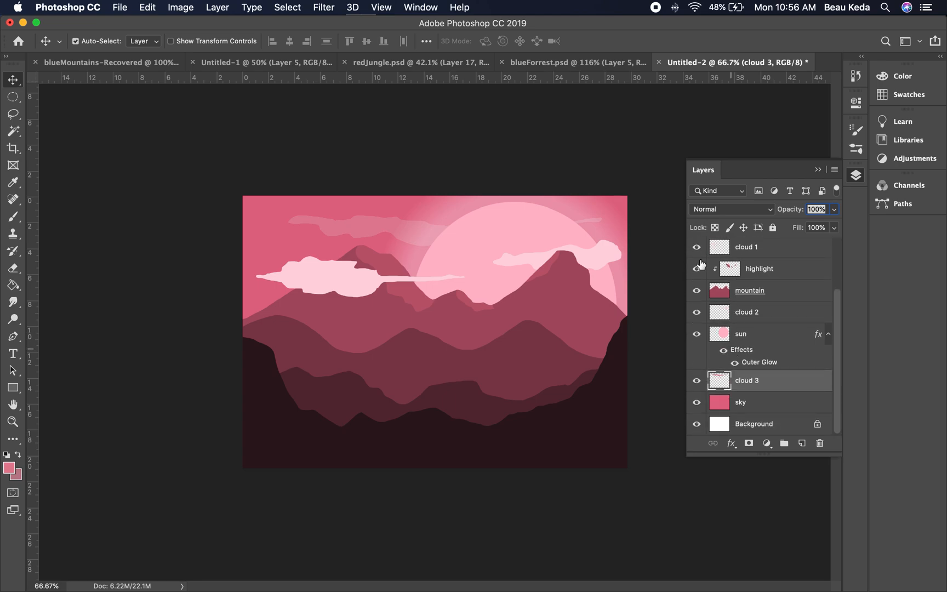
scroll(699, 277, up, 3)
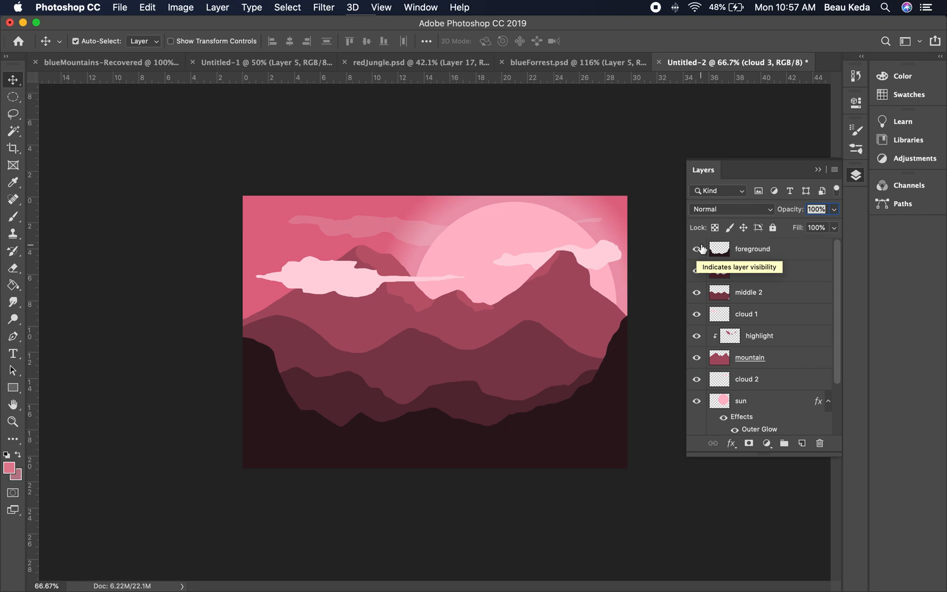
click(697, 250)
click(698, 272)
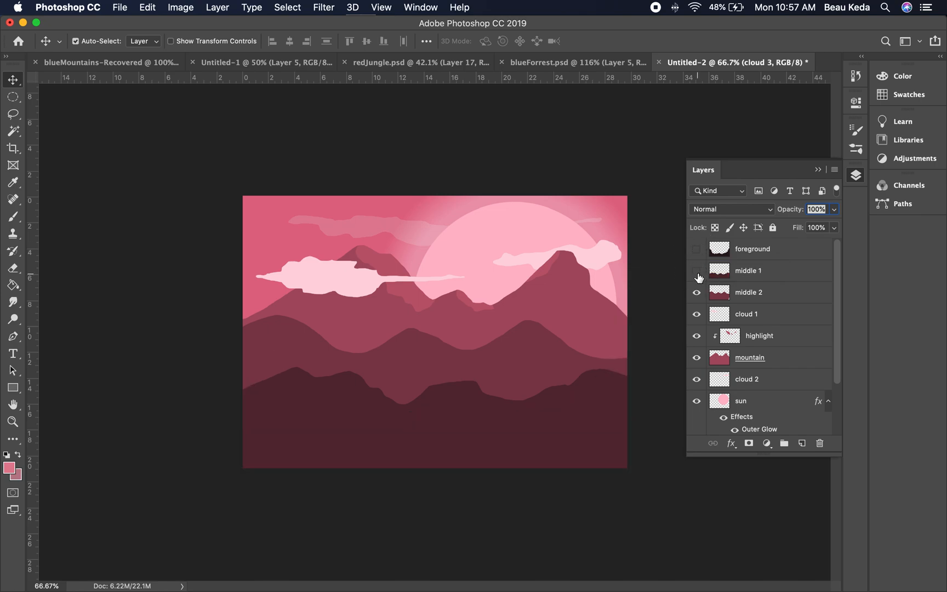
click(697, 293)
drag(697, 314, 691, 468)
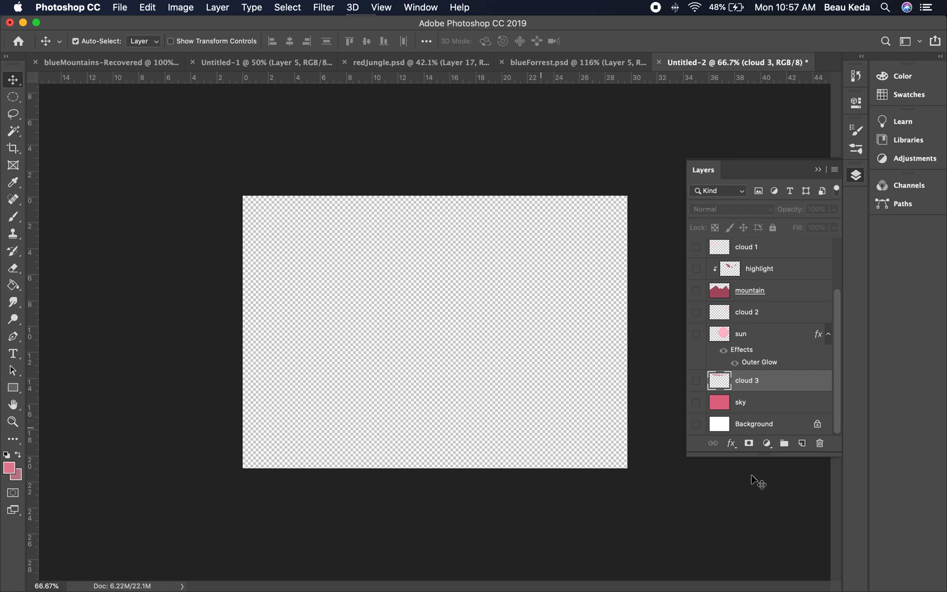
Step: Add a new layer above cloud 3 and start the Tree render filter on it with the Default preset
click(802, 445)
click(803, 445)
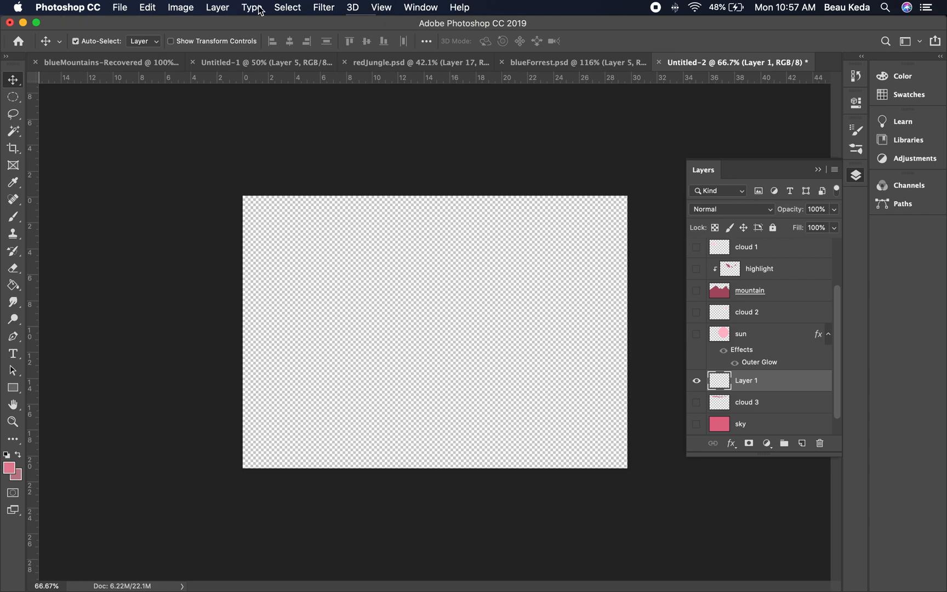
click(324, 8)
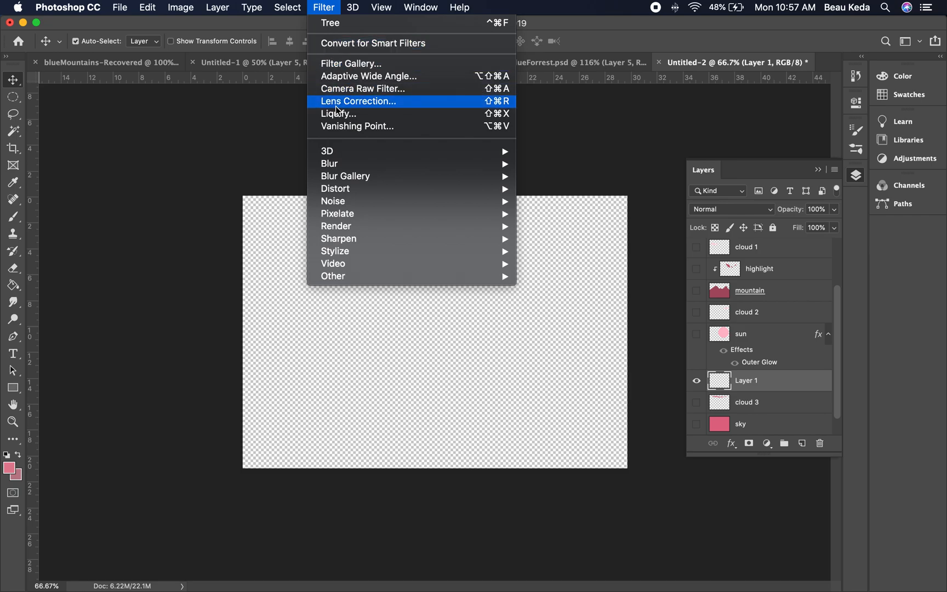
mouse_move(347, 230)
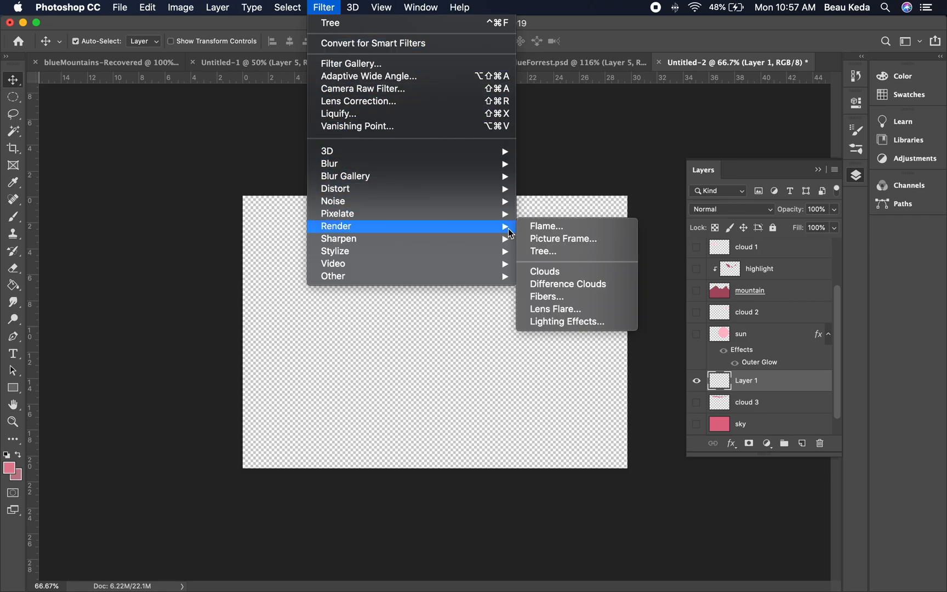
click(545, 251)
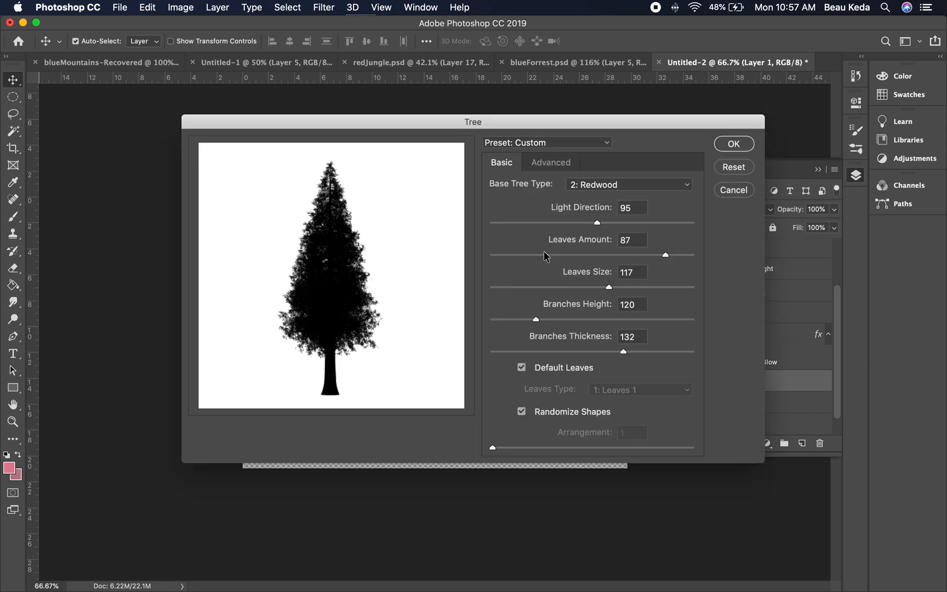
click(550, 142)
click(537, 163)
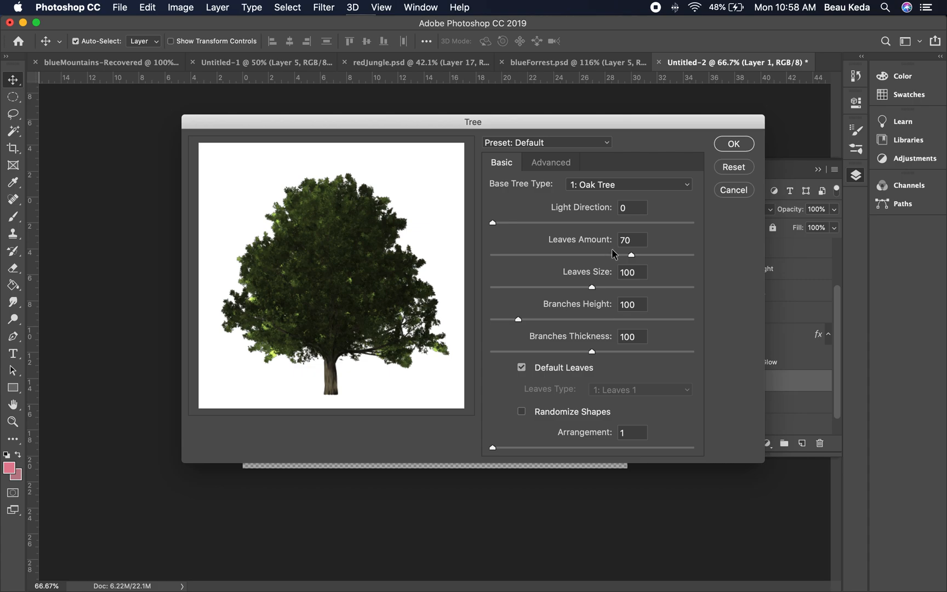
Step: Set the oak tree's leaves amount to 25, leaves size to 72, branches height to 177 and branches thickness to 142
drag(632, 256, 544, 256)
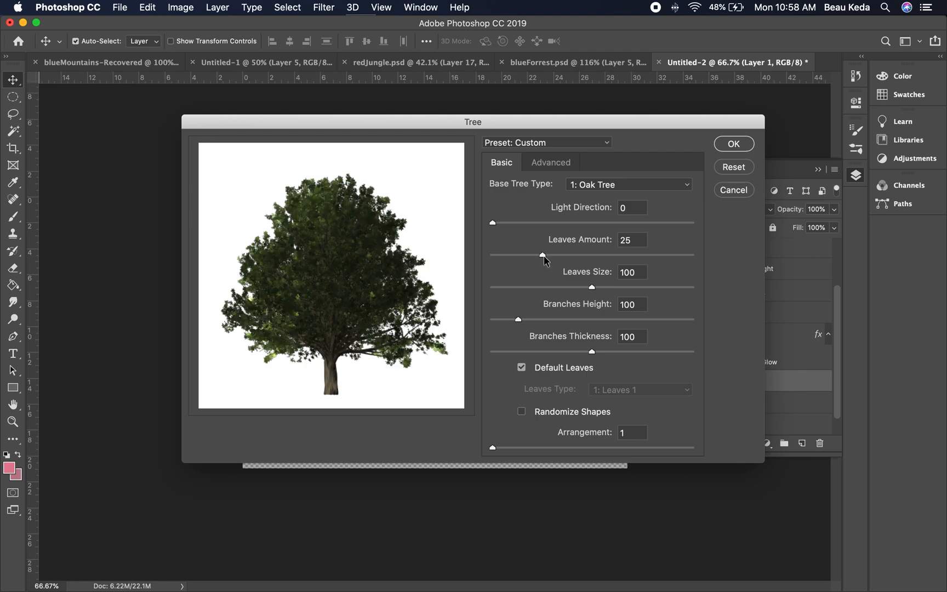
drag(592, 288, 564, 288)
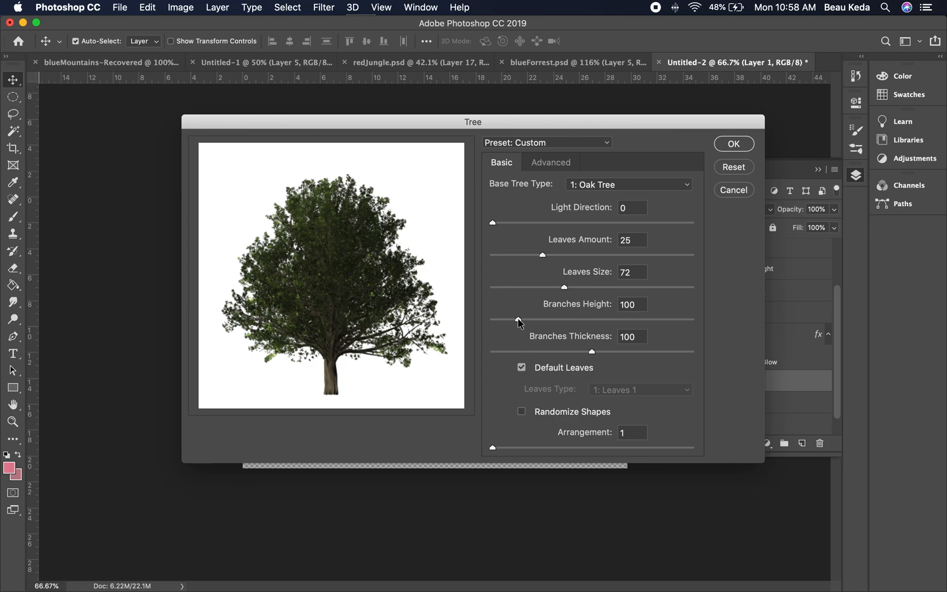
drag(519, 320, 585, 320)
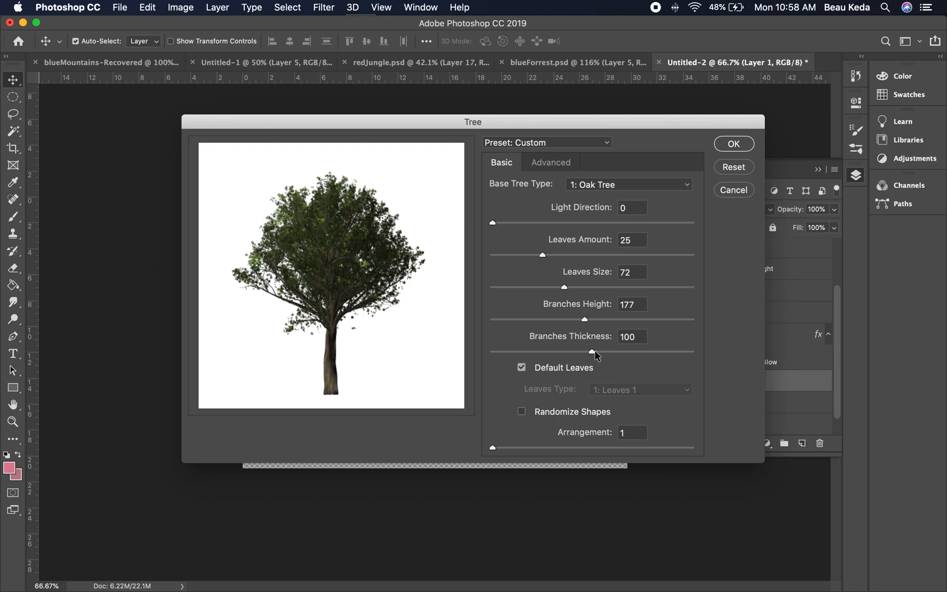
drag(595, 353, 633, 353)
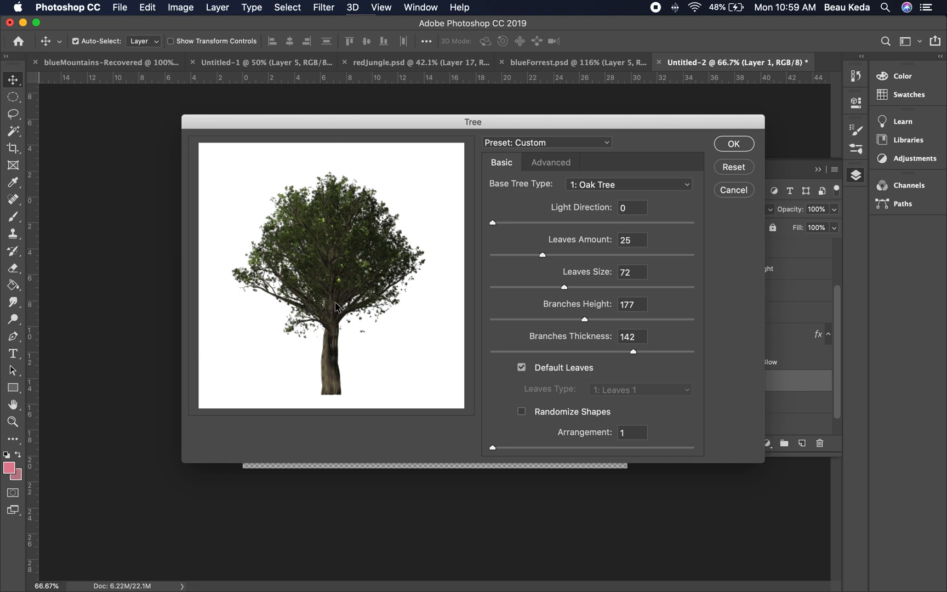
Step: Enable custom colors for the tree's leaves and branches and set both to black
click(544, 163)
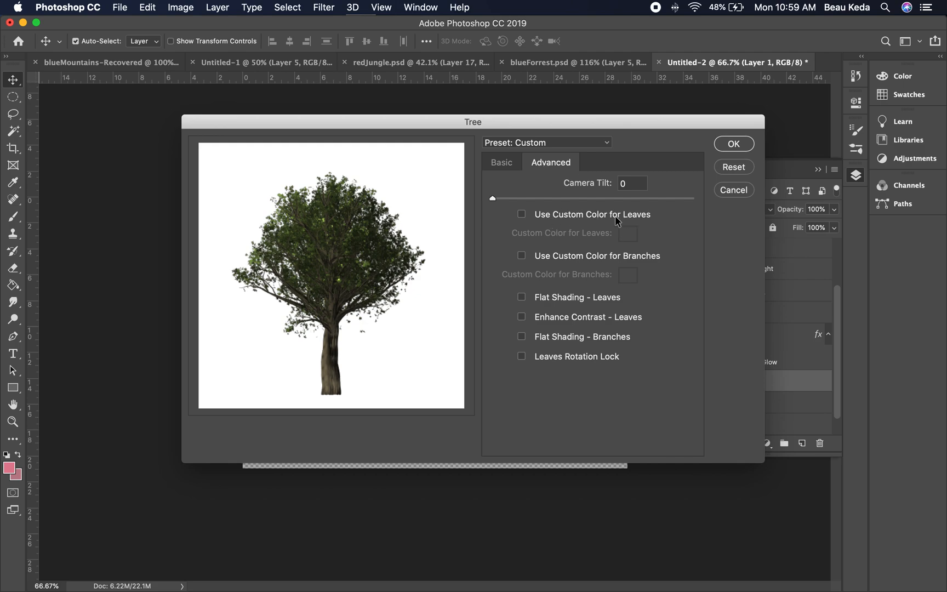
click(521, 216)
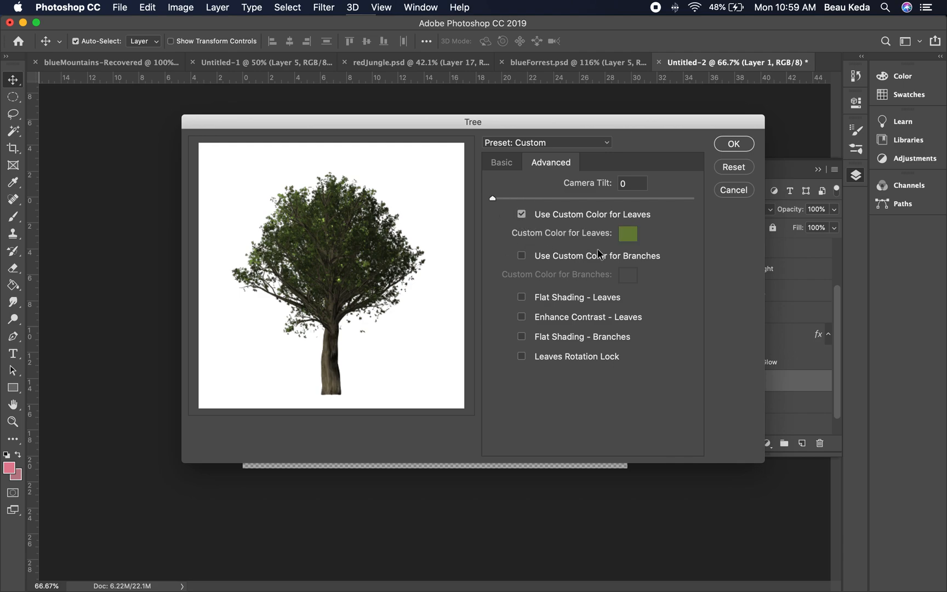
click(630, 234)
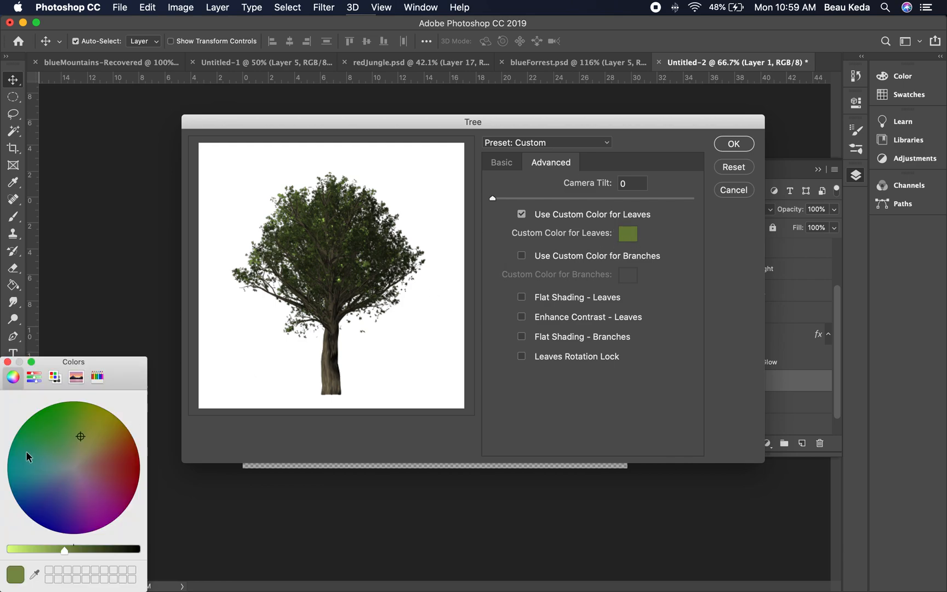
drag(67, 556, 238, 551)
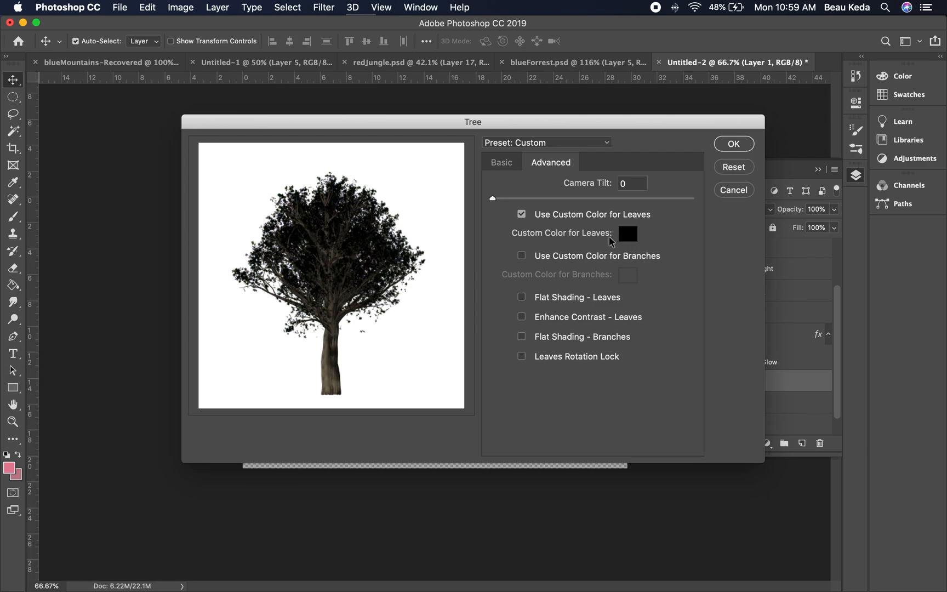
click(522, 256)
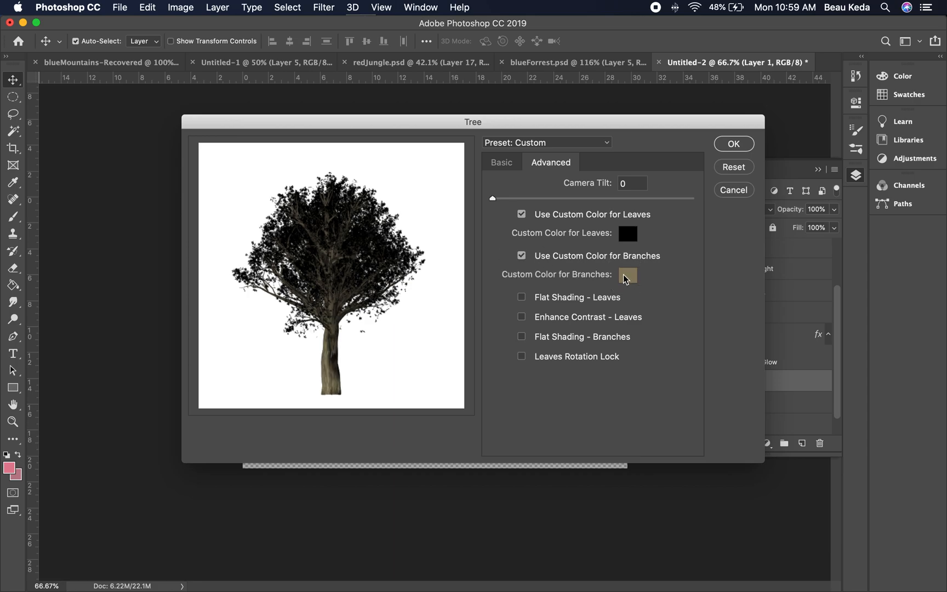
click(625, 277)
drag(62, 555, 186, 554)
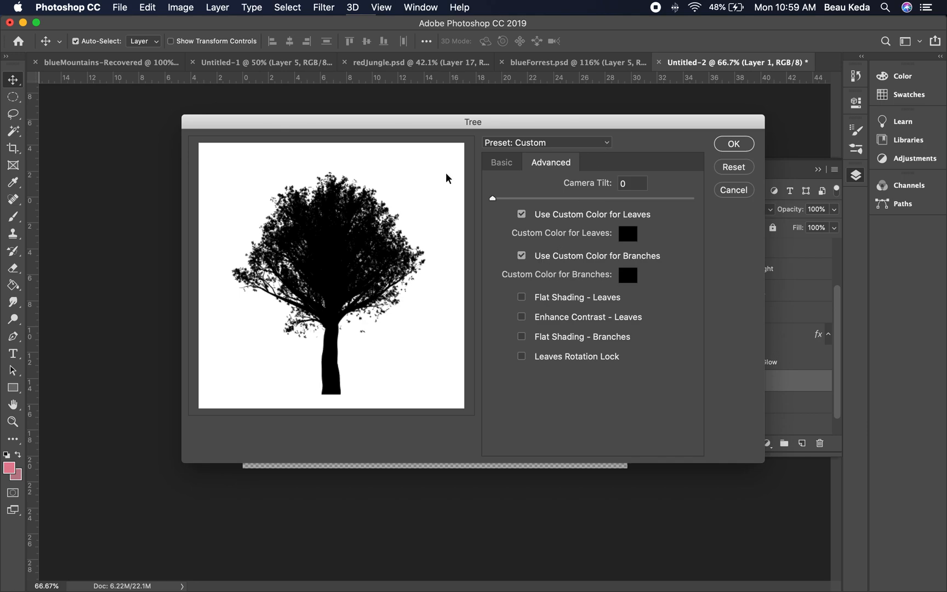
Step: Look through the base tree types, keep Oak Tree, and render the black tree onto the new layer
click(501, 164)
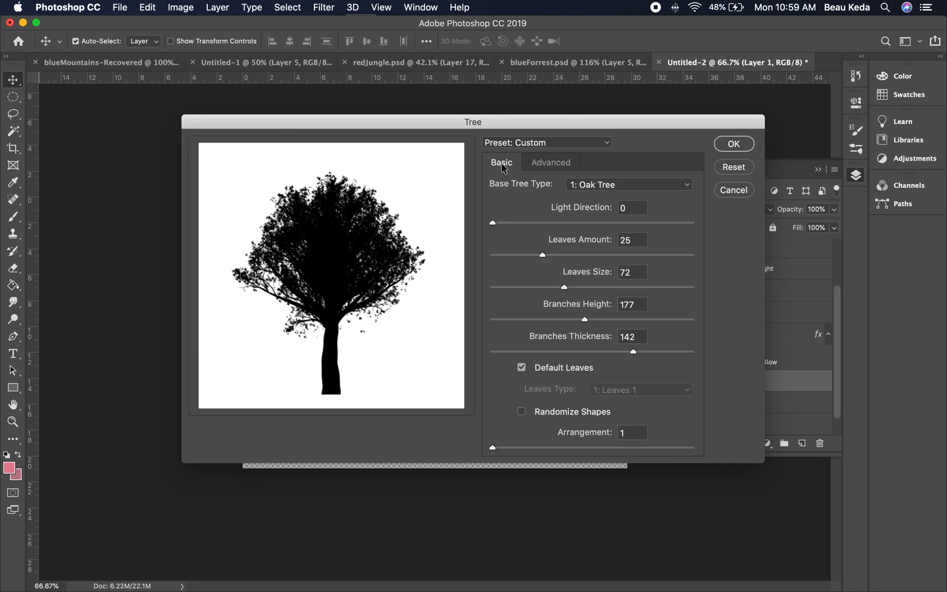
click(613, 187)
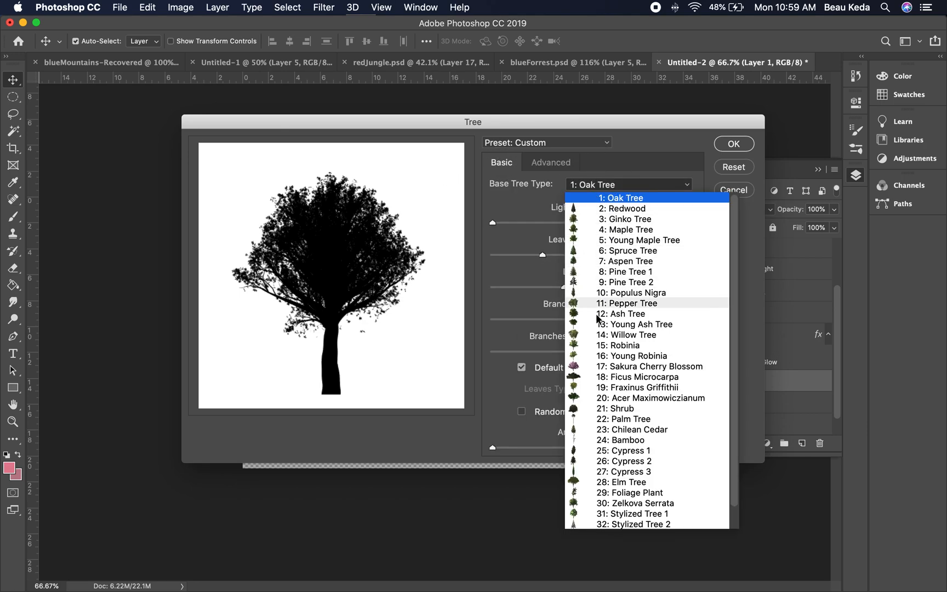
scroll(589, 405, down, 2)
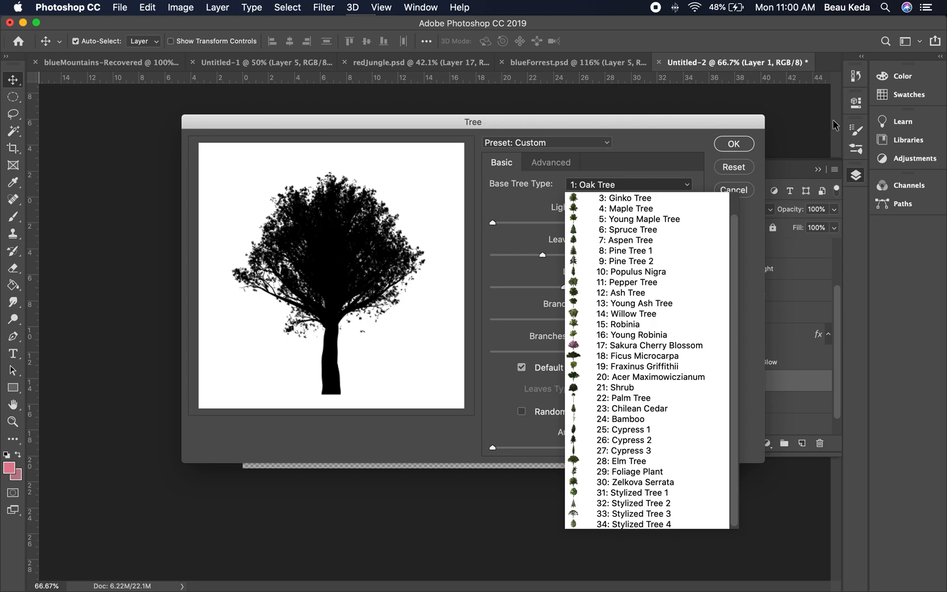
click(740, 147)
click(740, 148)
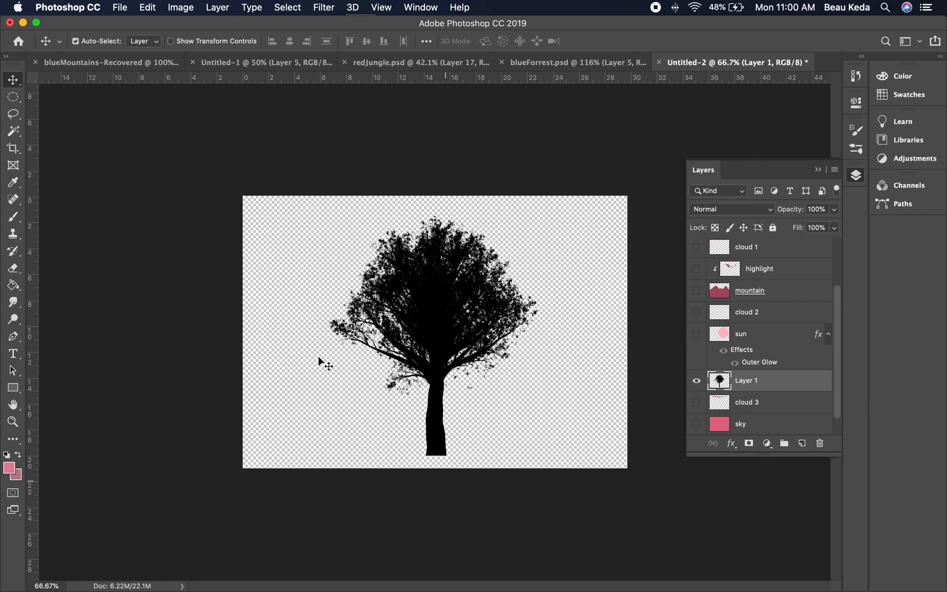
Step: Select the whole tree with a rectangular marquee and define it as a brush preset named "oak 1"
click(14, 101)
drag(14, 101, 57, 101)
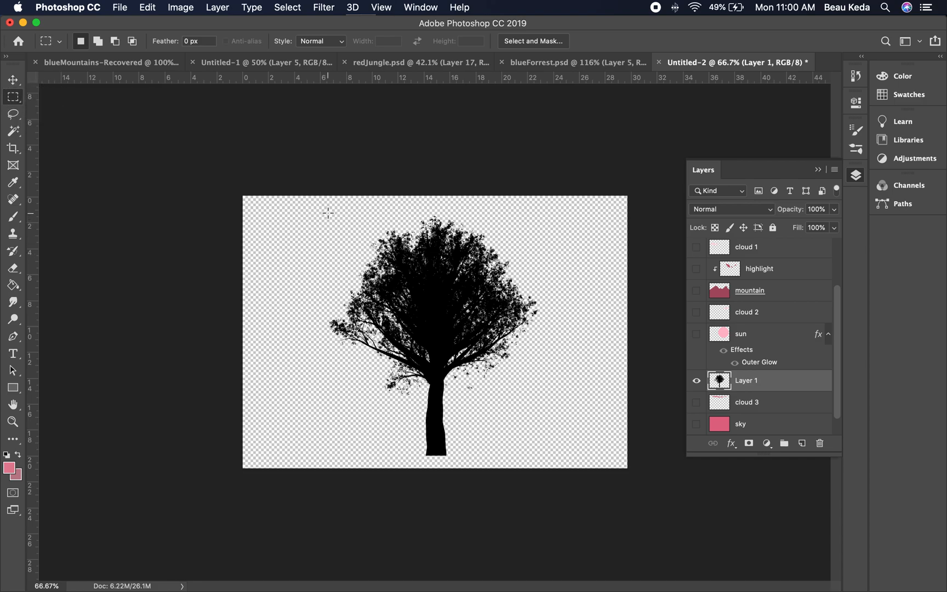
drag(326, 210, 549, 459)
click(148, 10)
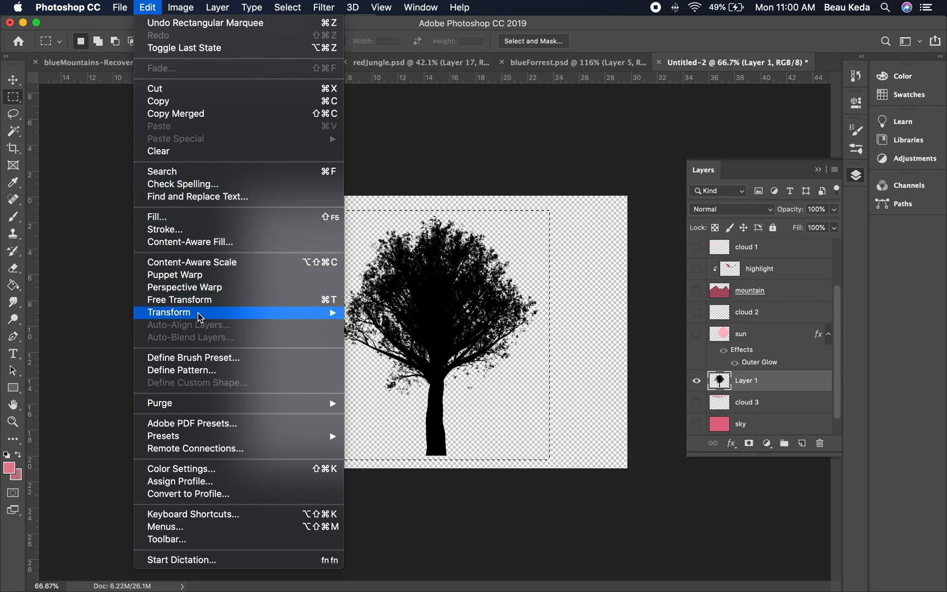
click(192, 358)
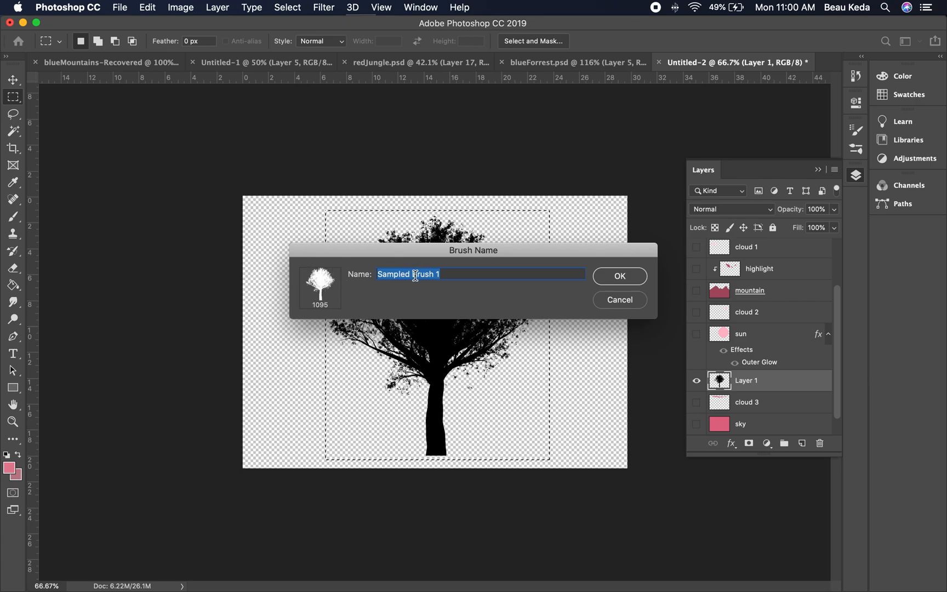
text(oa)
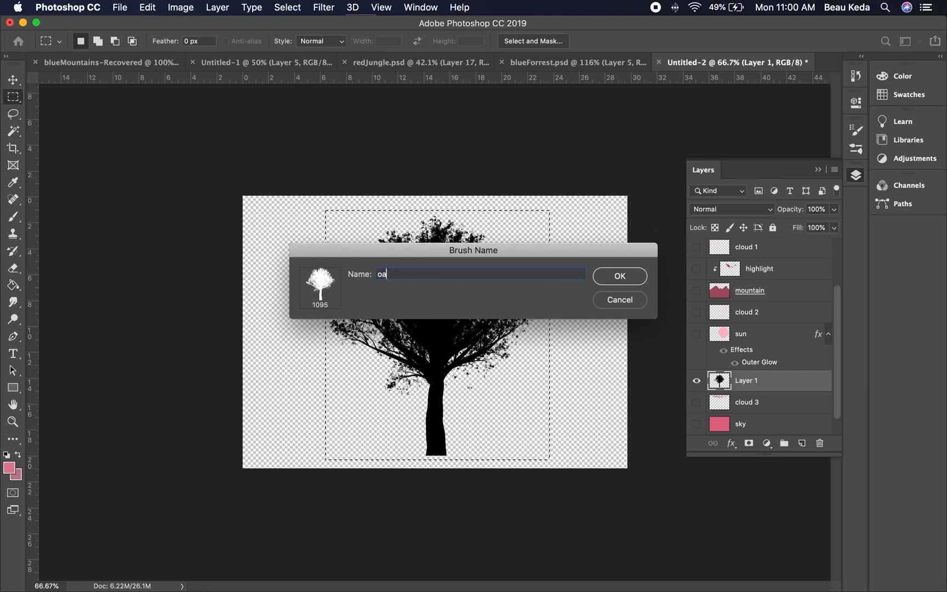
text(k 1)
key(Return)
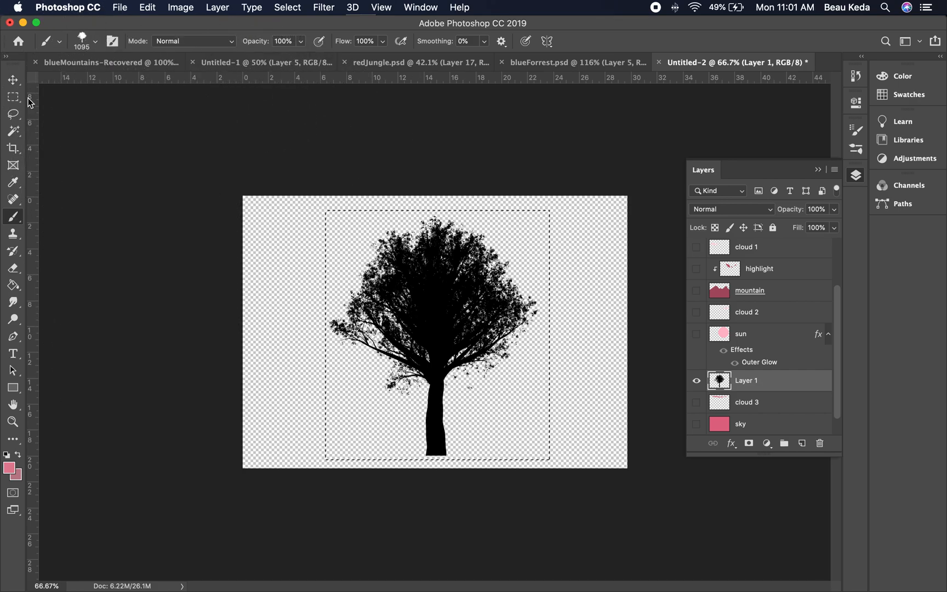
Step: Delete the tree layer, Layer 1, and clear the rectangular selection
click(16, 83)
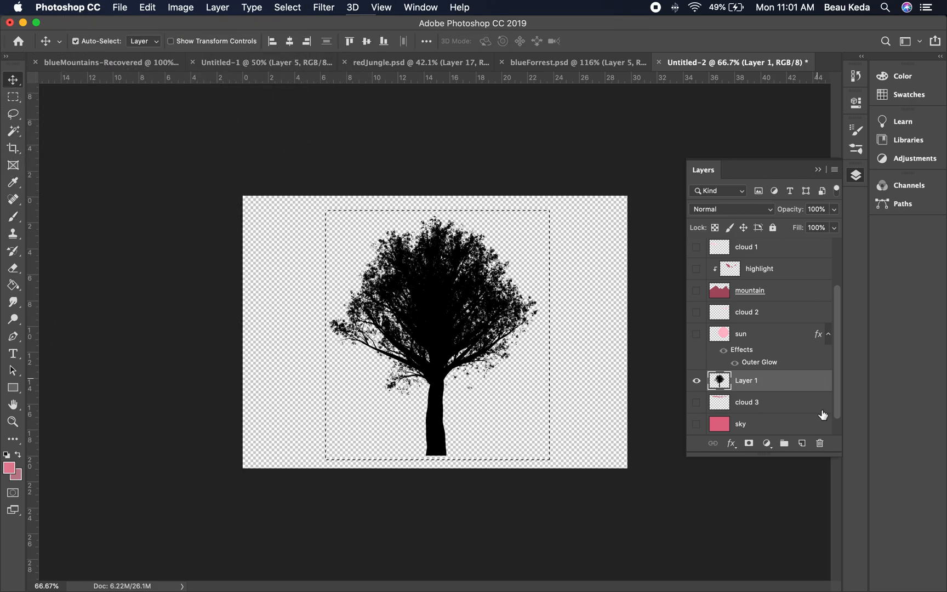
click(821, 444)
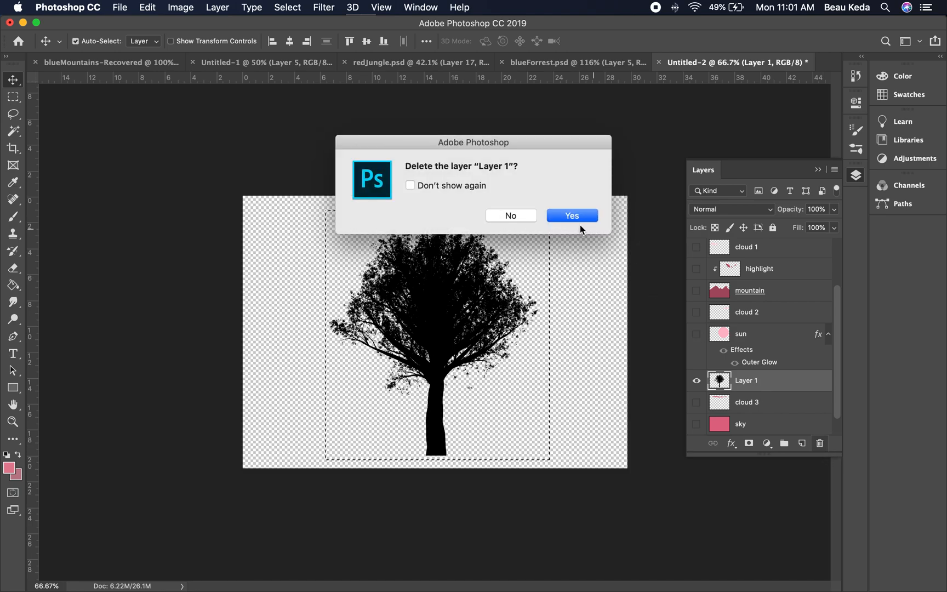
click(572, 216)
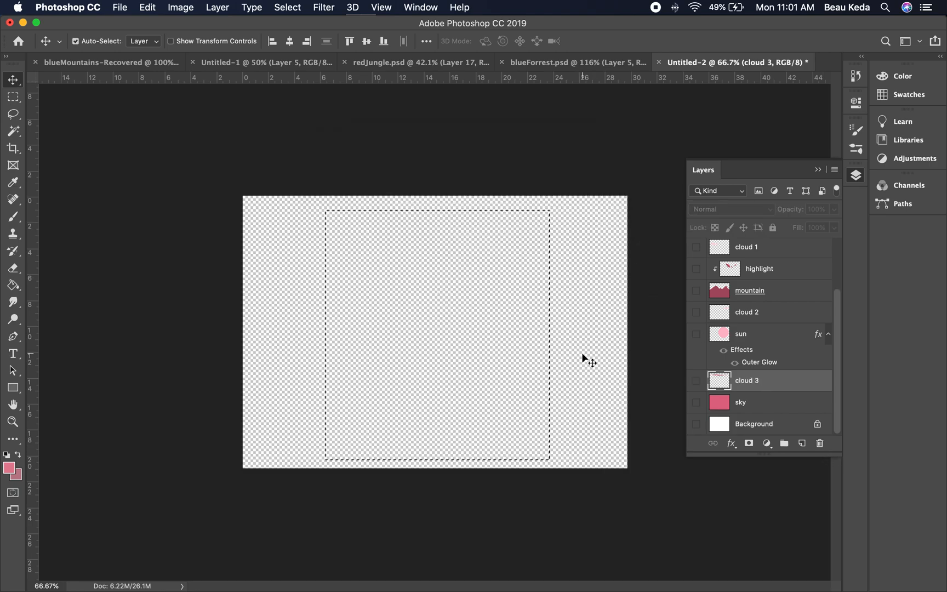
key(super+d)
Step: Make all the hidden landscape layers visible again and show the artwork at 100%
drag(698, 431, 693, 217)
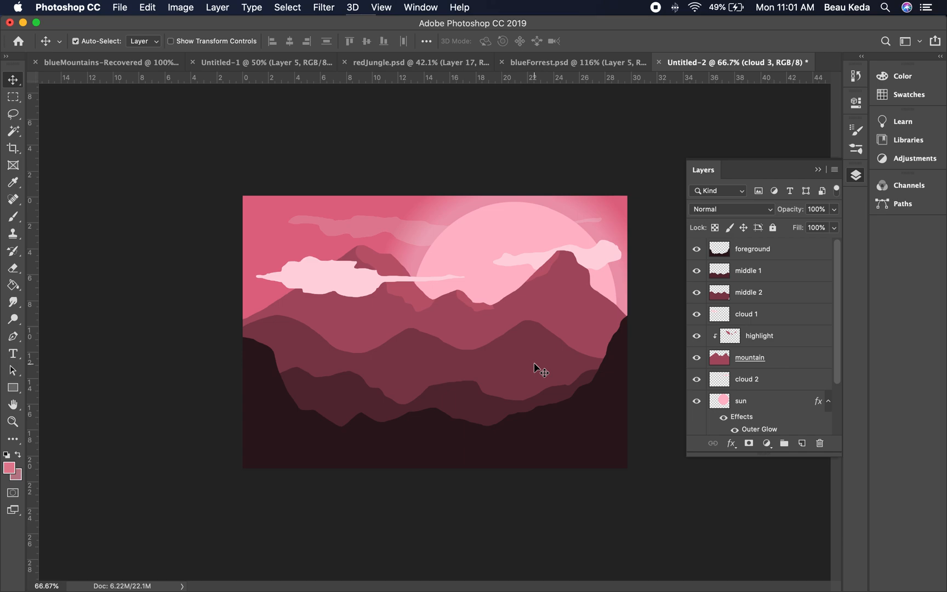
key(super)
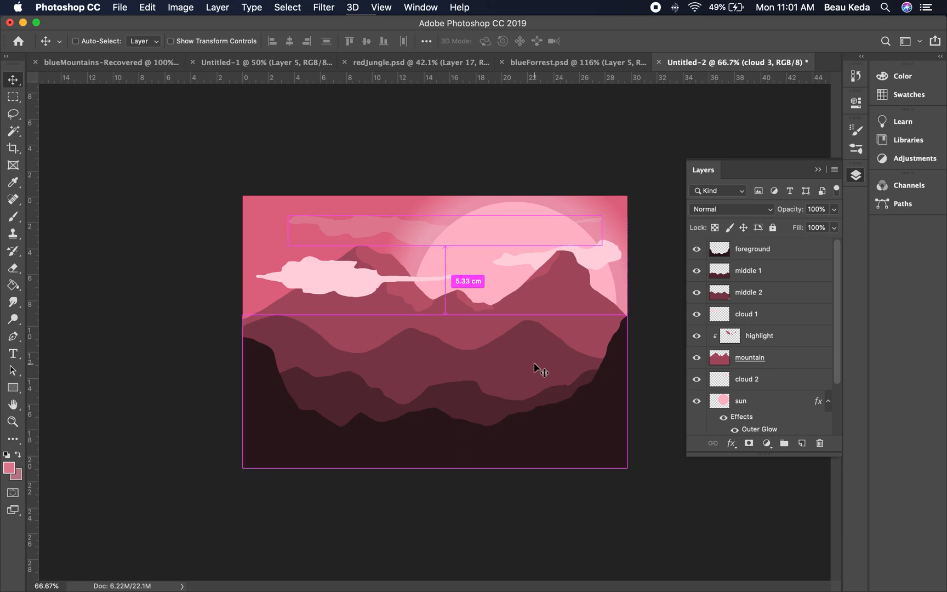
key(super+1)
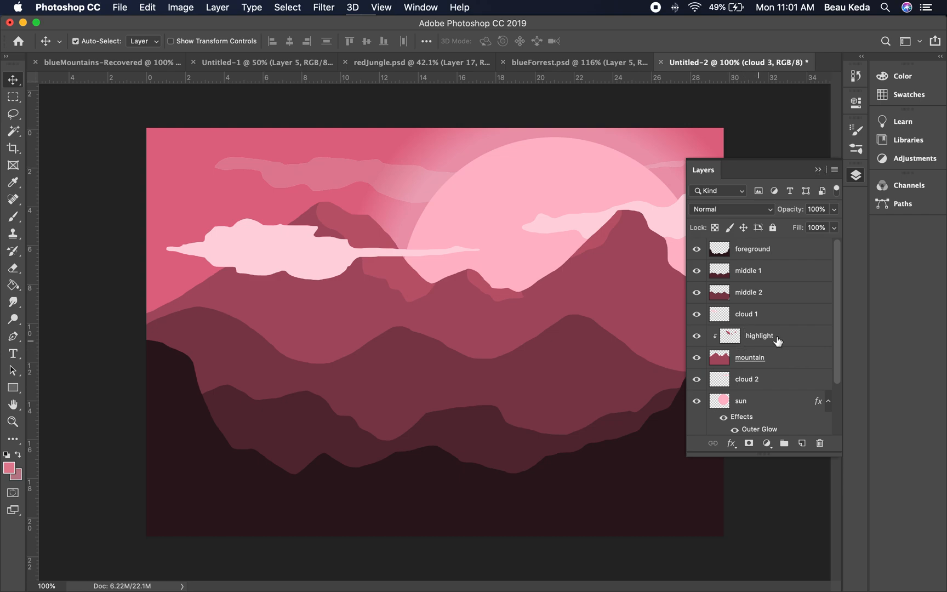
Step: Add a new layer directly above the middle 1 layer and name it "trees 1"
click(476, 419)
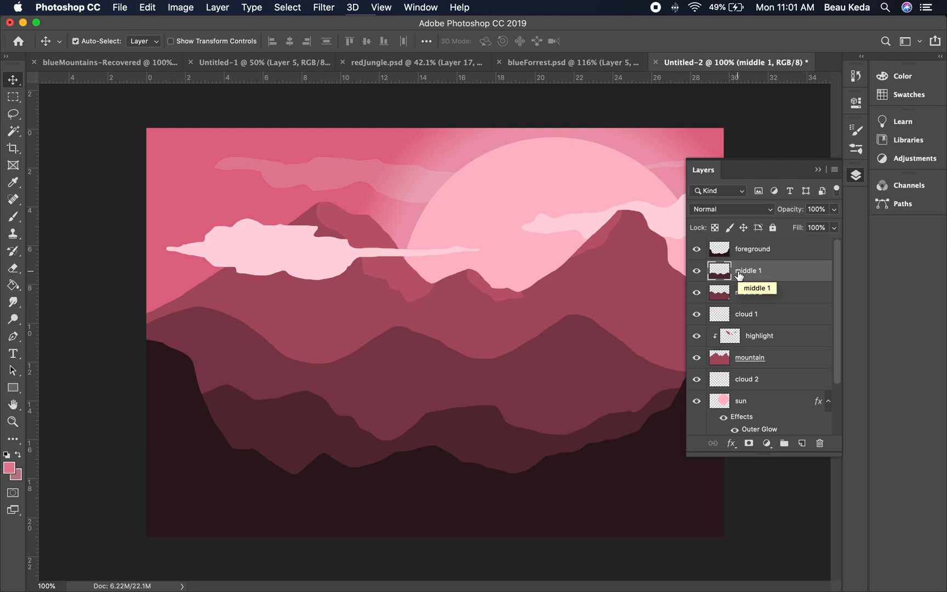
click(803, 445)
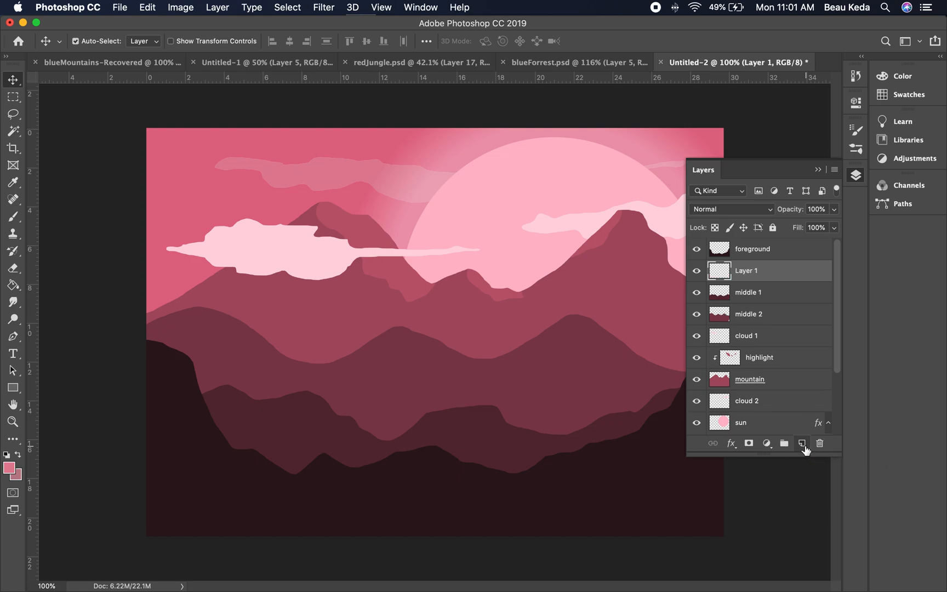
double_click(740, 272)
text(trees)
key(Return)
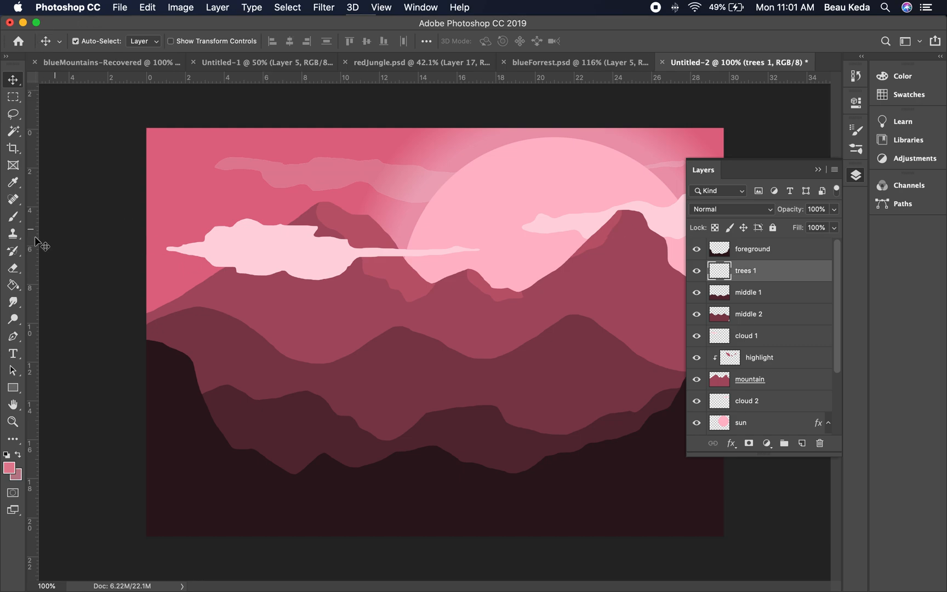
Step: Try stamping one full-size pink oak at the centre of the artwork with the Brush tool, and undo it
click(14, 220)
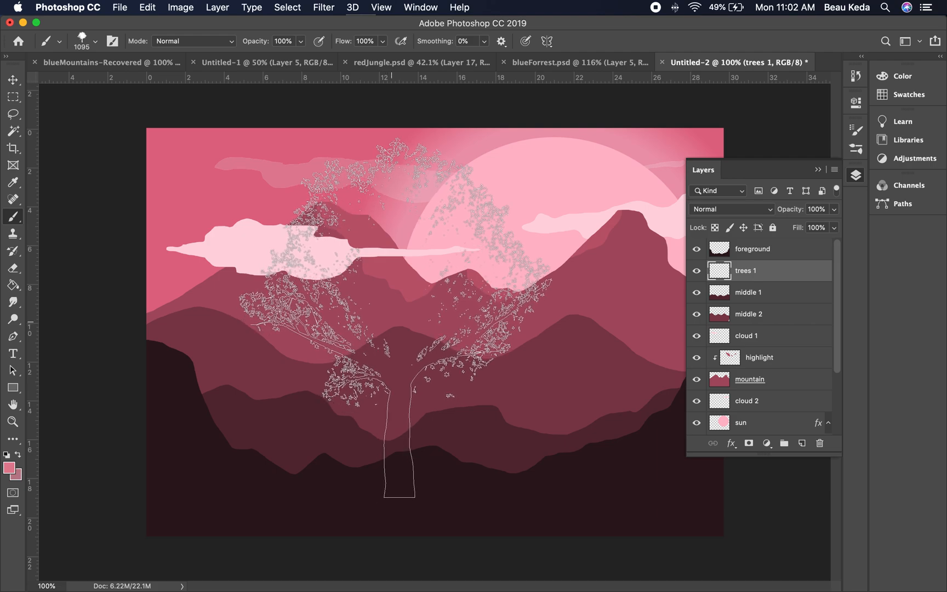
click(395, 319)
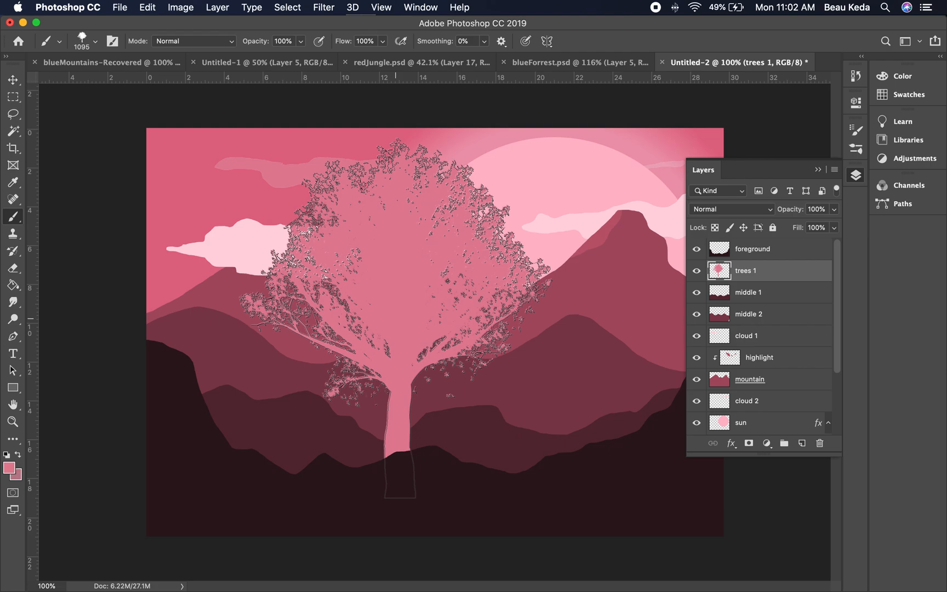
key(super+z)
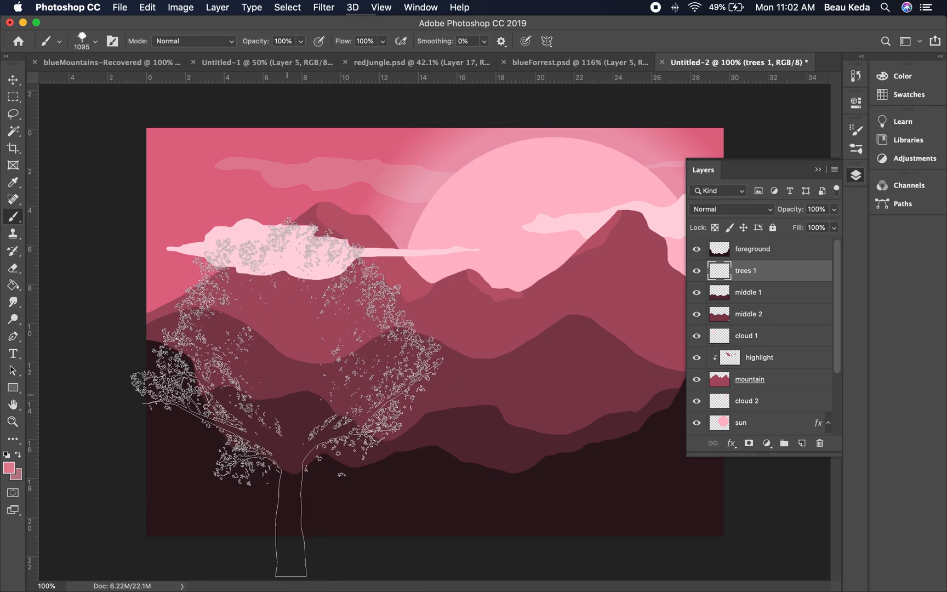
Step: Sample the dark maroon of the middle 1 ridge as the foreground colour and return to the Brush tool
key(i)
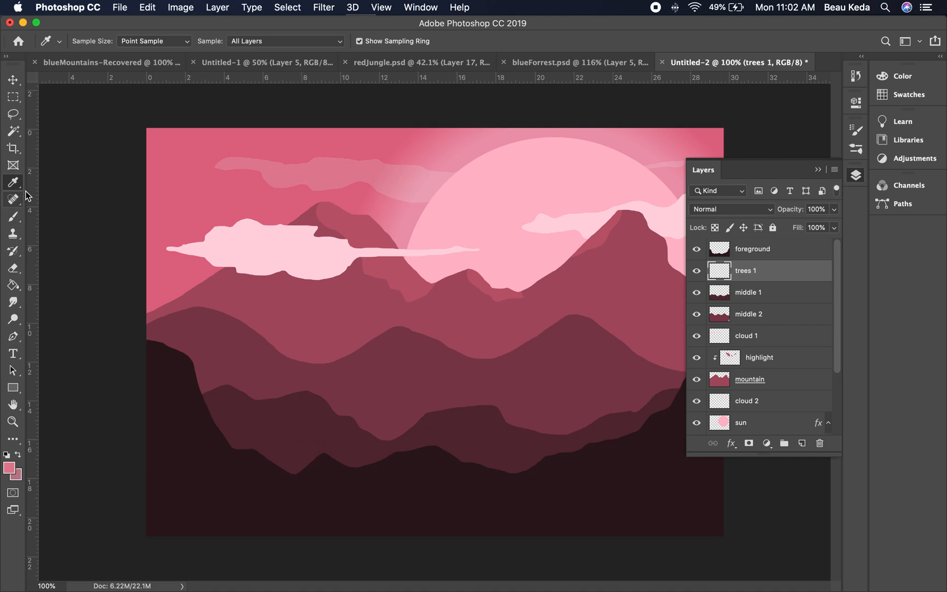
click(297, 416)
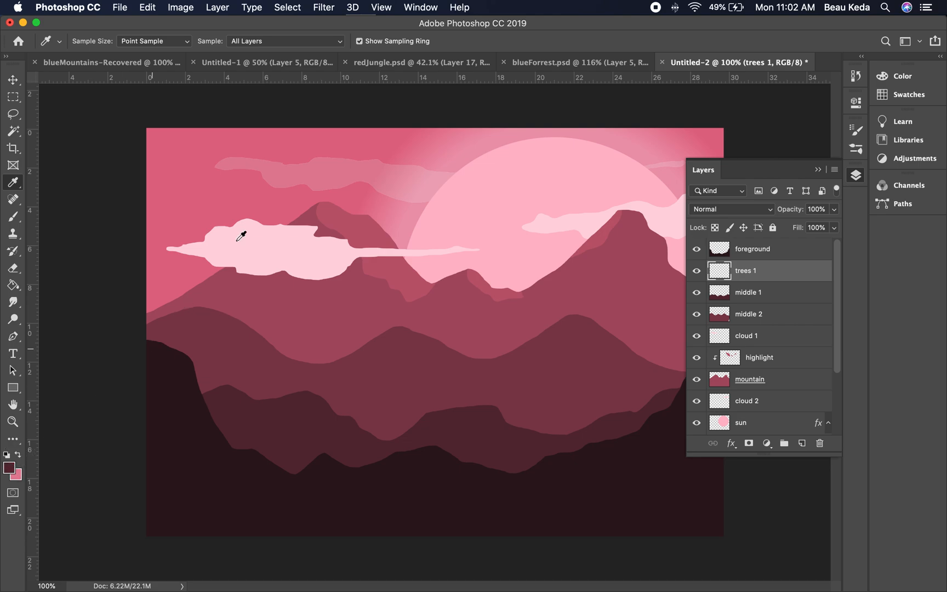
key(b)
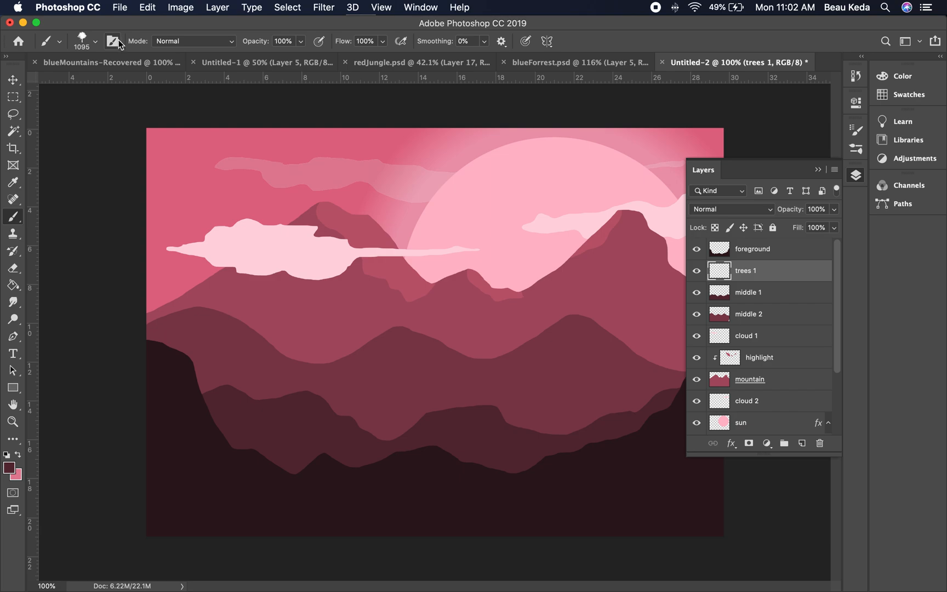
Step: Set the size of the oak 1 brush to 300 px
click(96, 41)
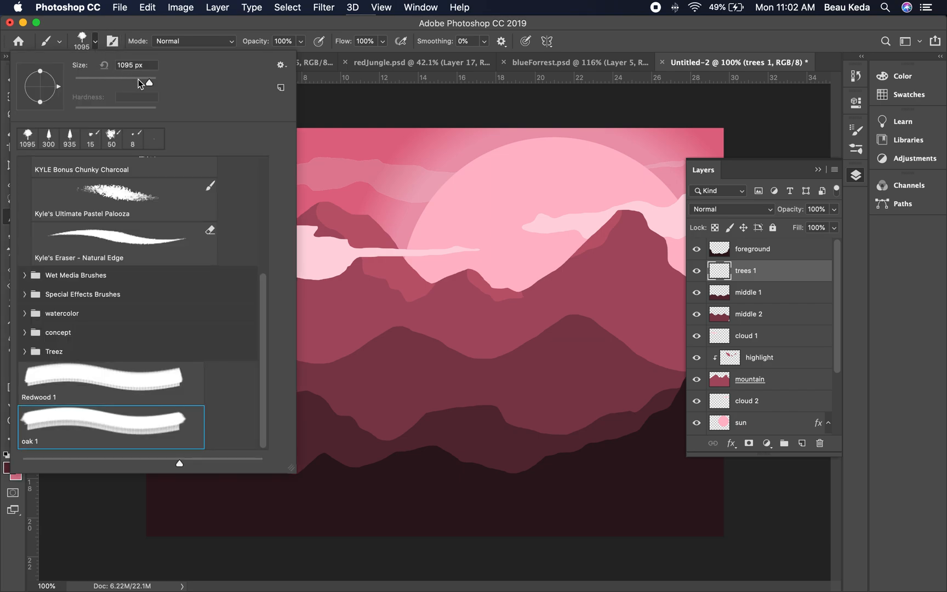
drag(148, 83, 116, 84)
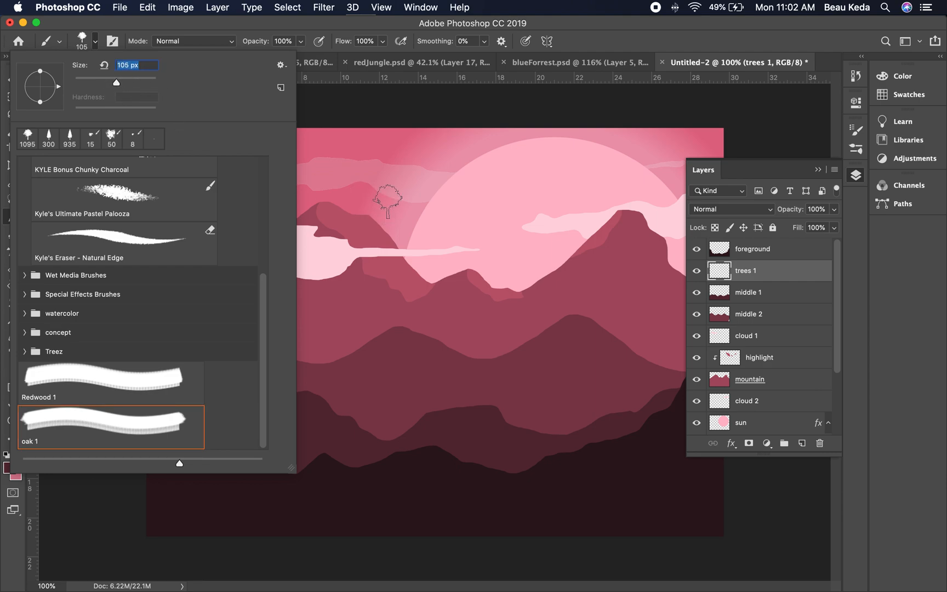
click(97, 45)
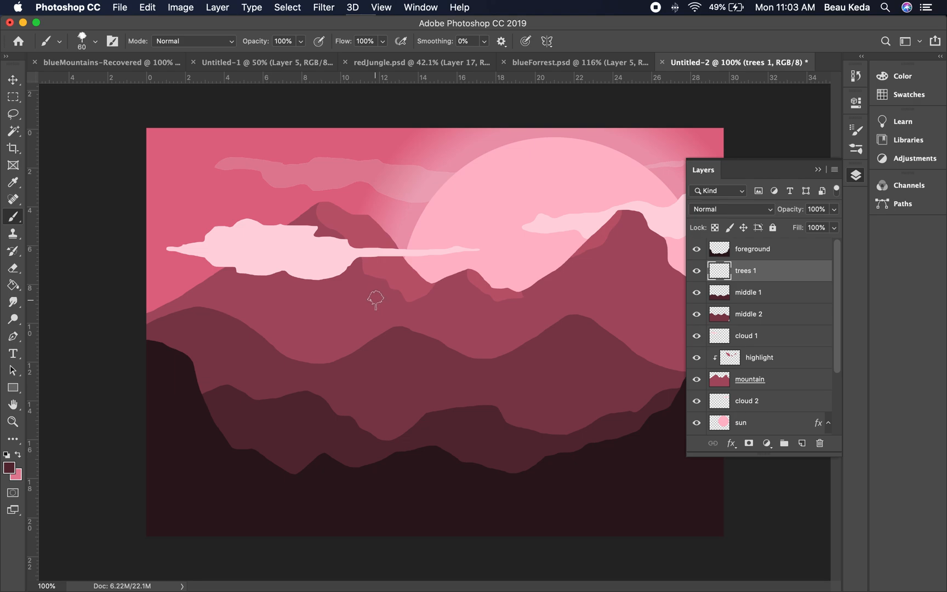
key(bracketright)
key(bracketright)
key(bracketright)
key(bracketright)
key(bracketright)
key(bracketright)
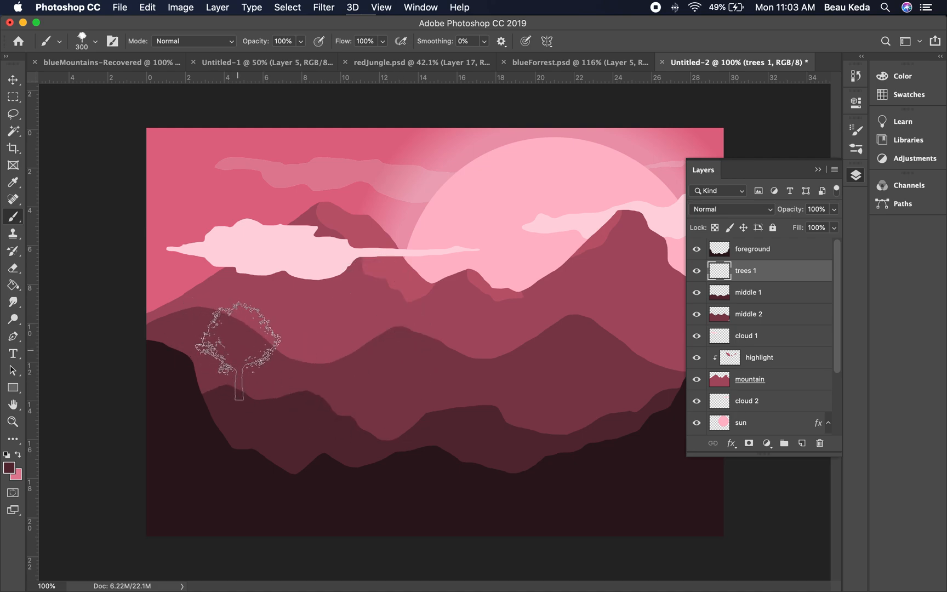
Step: Try the oak brush with a single stamp and a continuous stroke across the middle ridges, undoing each one
click(237, 351)
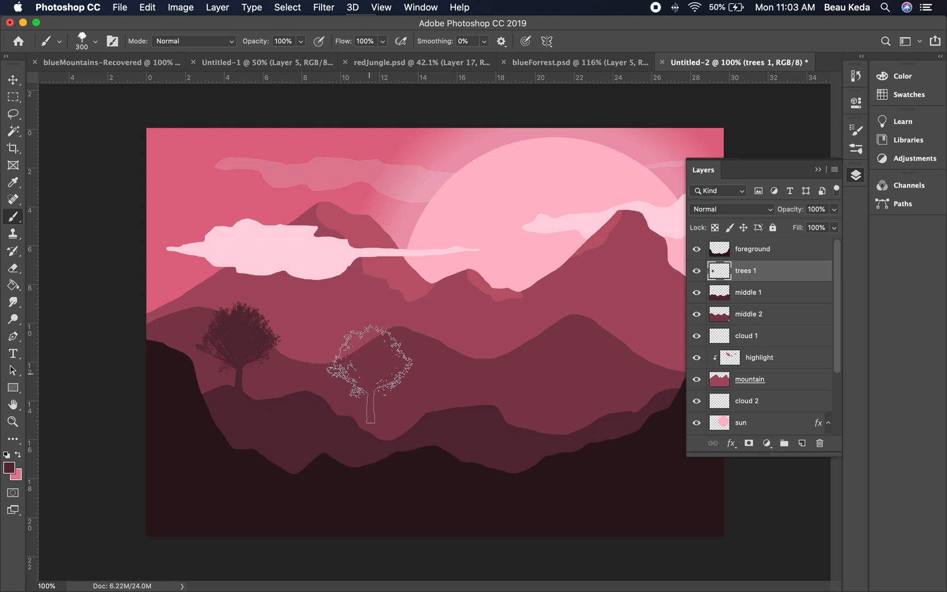
key(super+z)
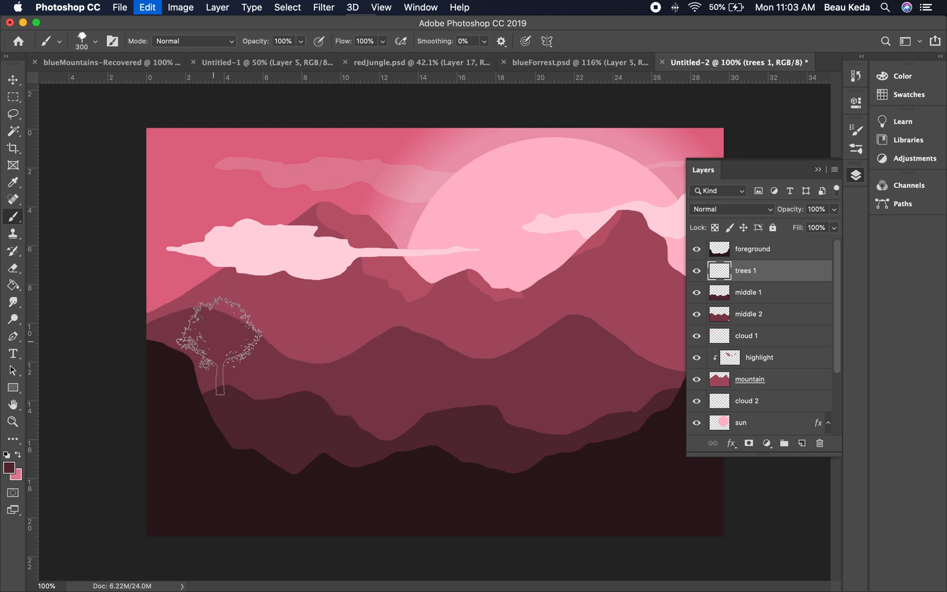
mouse_move(219, 345)
mouse_down()
mouse_move(310, 375)
mouse_move(509, 397)
mouse_move(551, 395)
mouse_move(551, 381)
mouse_move(609, 365)
mouse_up()
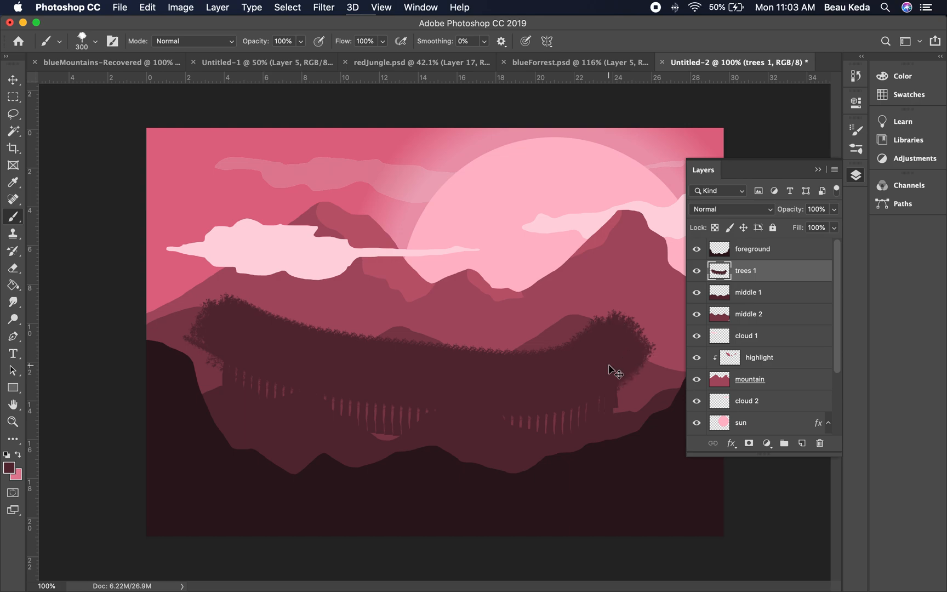
key(super+z)
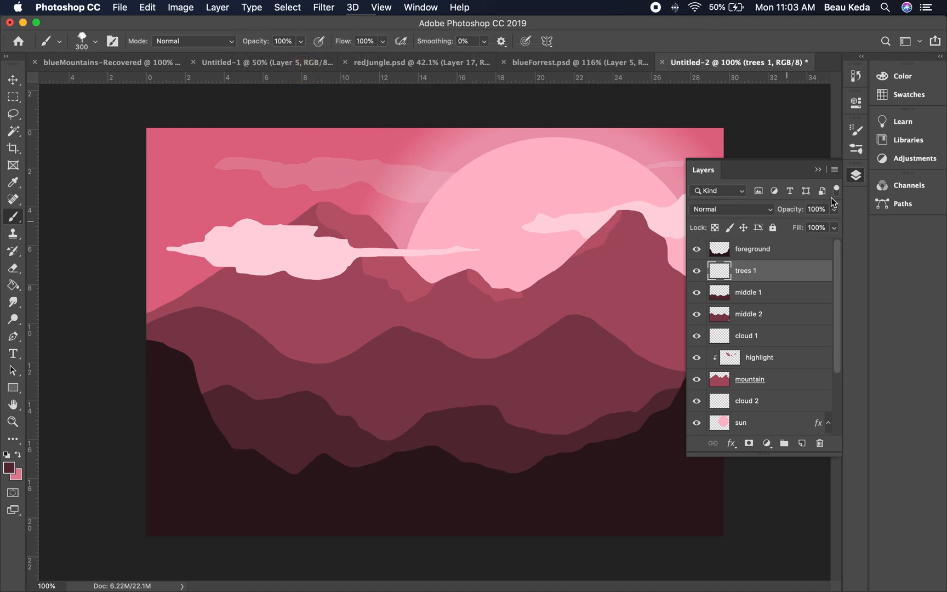
Step: Collapse the layer list and set the oak brush tip's spacing to 127% in the brush settings
click(821, 170)
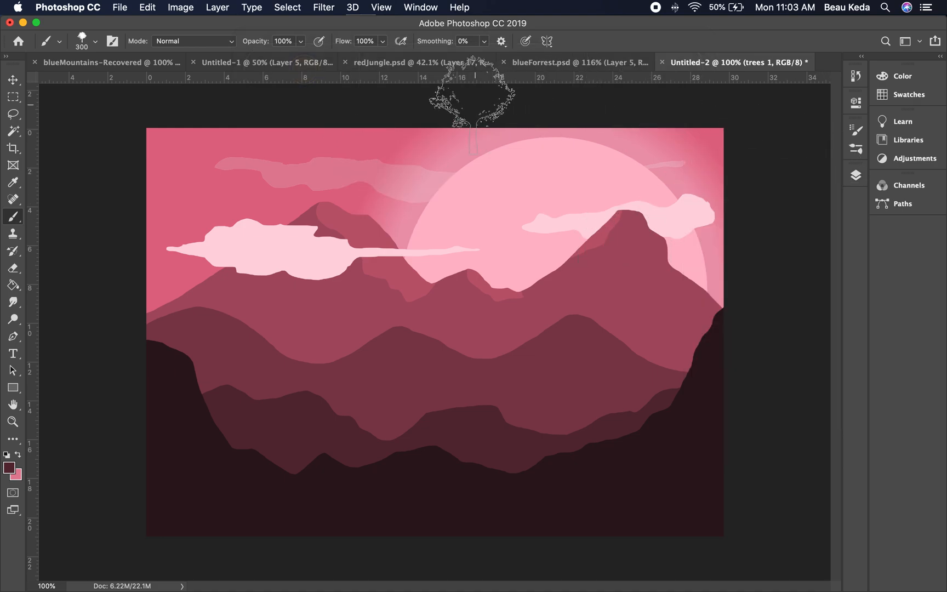
click(114, 44)
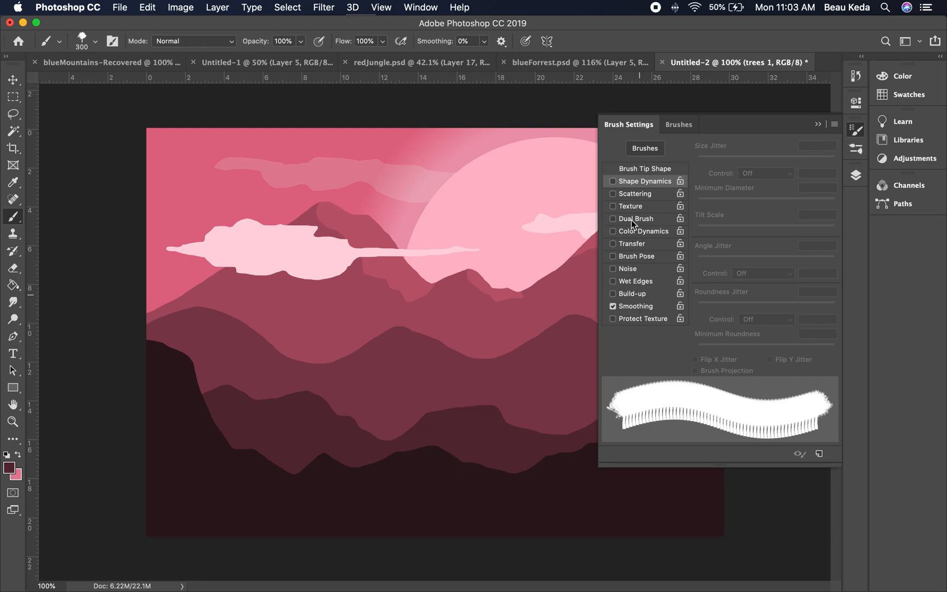
click(653, 170)
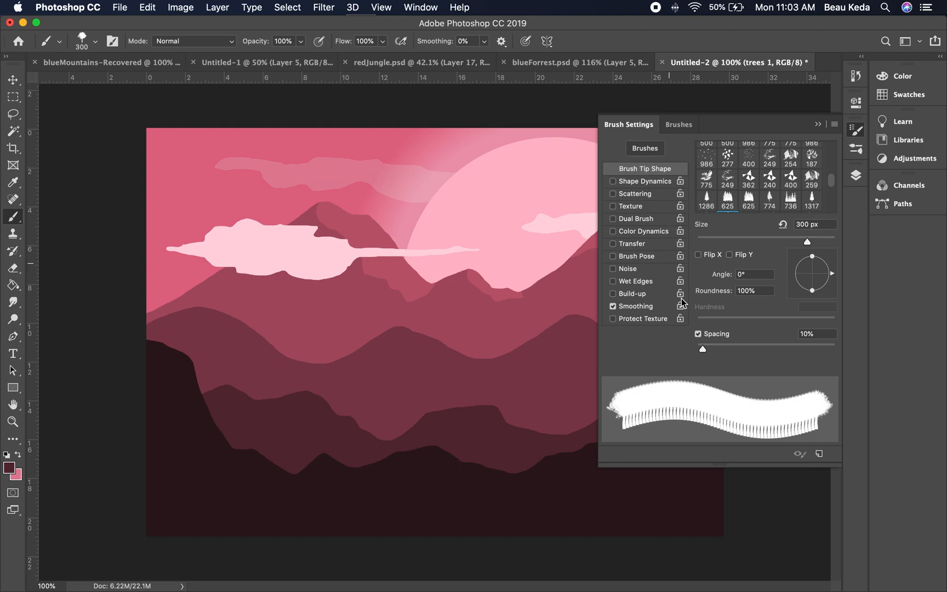
drag(702, 349, 775, 348)
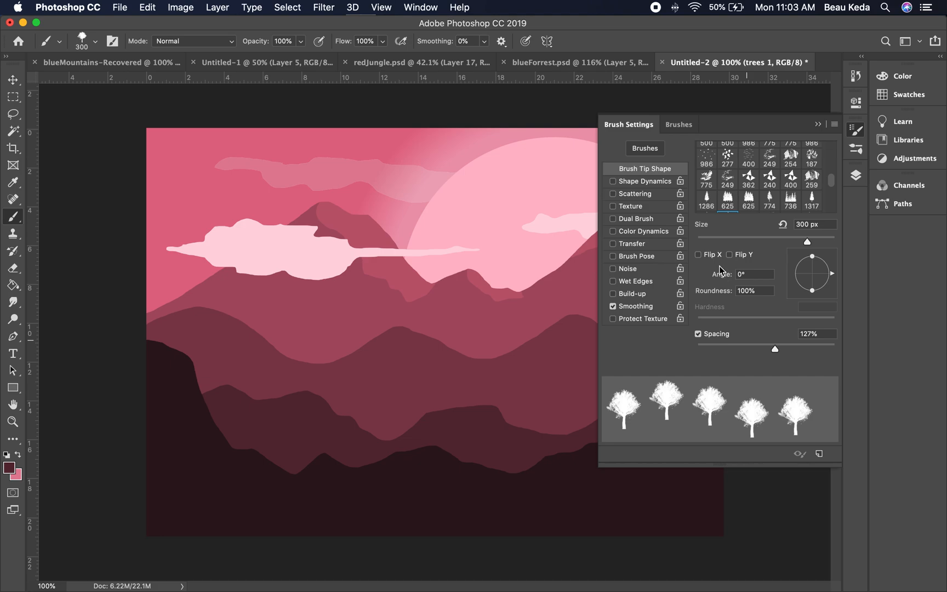
Step: Enable Shape Dynamics for the oak brush, set Size Jitter to 75%, and close the brush settings
click(658, 188)
click(657, 186)
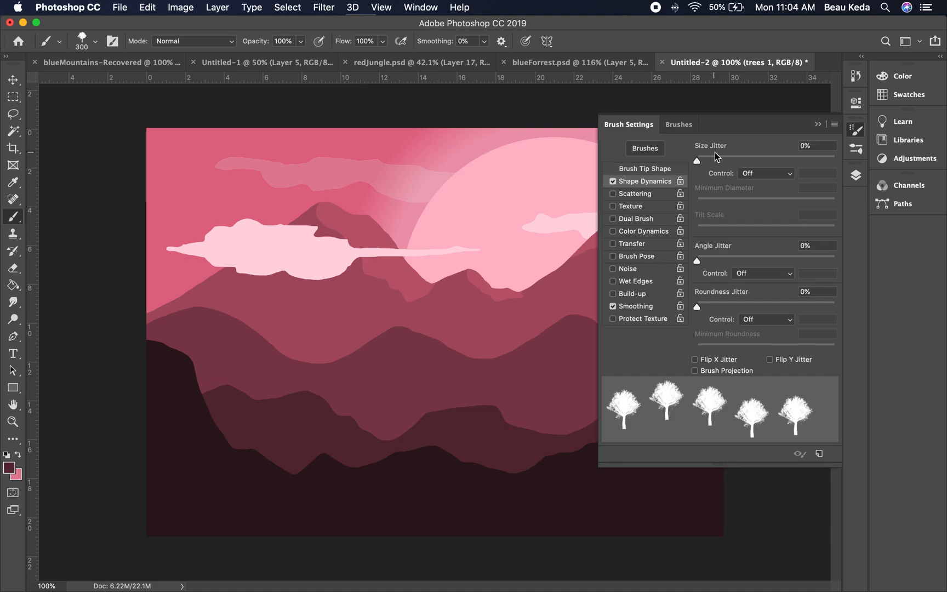
mouse_move(697, 165)
mouse_down()
mouse_move(727, 162)
mouse_move(797, 191)
mouse_up()
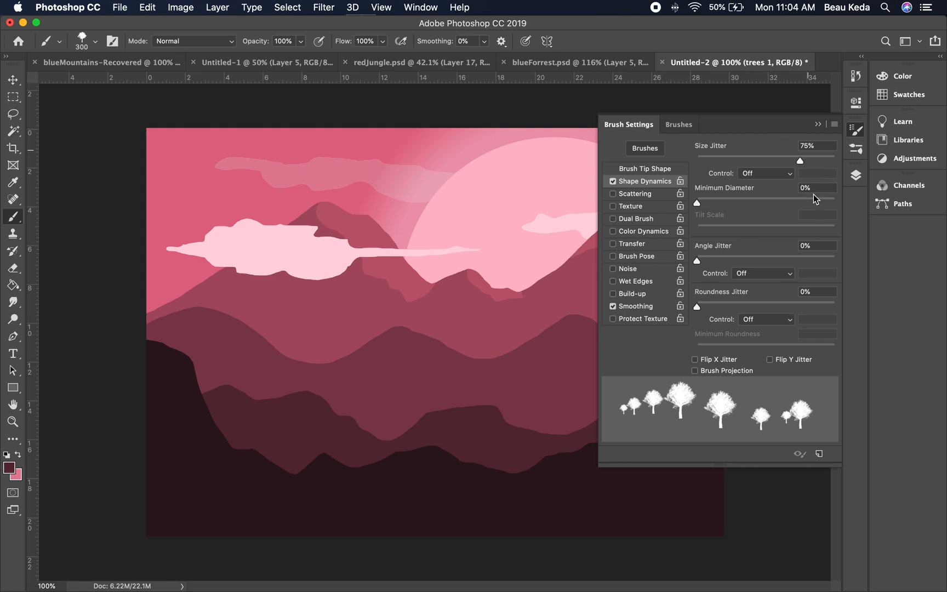
click(818, 125)
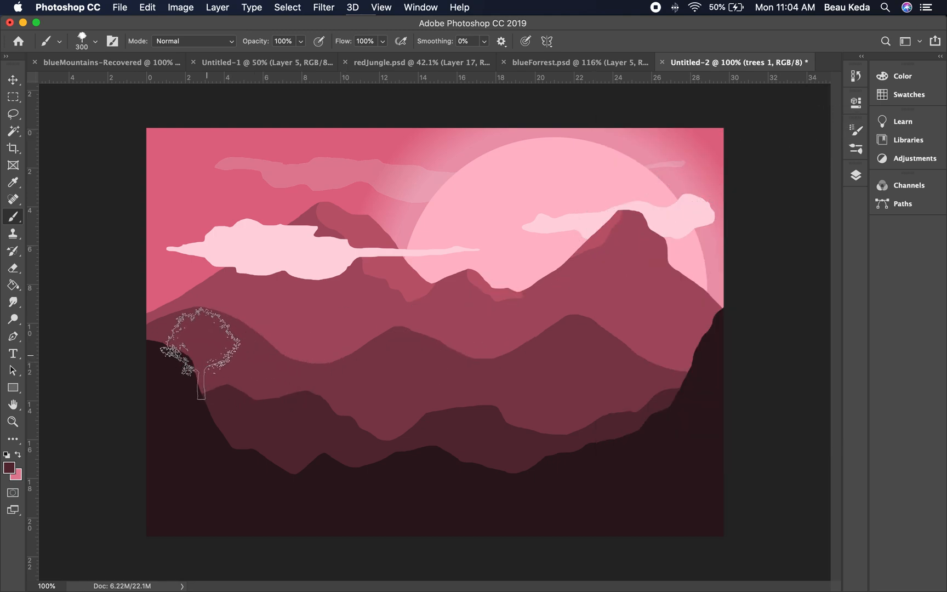
Step: Try painting rows of randomly sized oaks across the middle ridges with the spaced brush, and undo them all
click(172, 350)
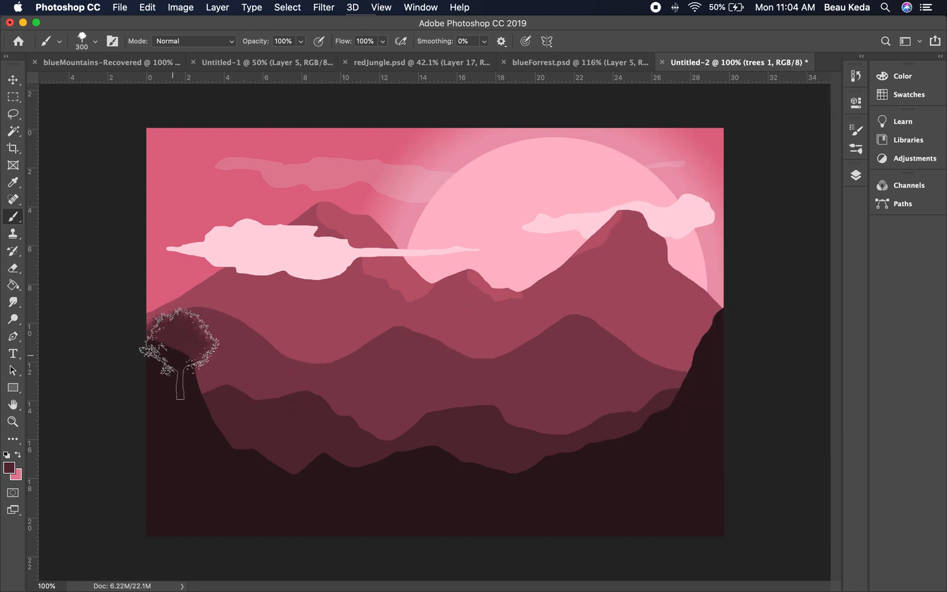
click(269, 359)
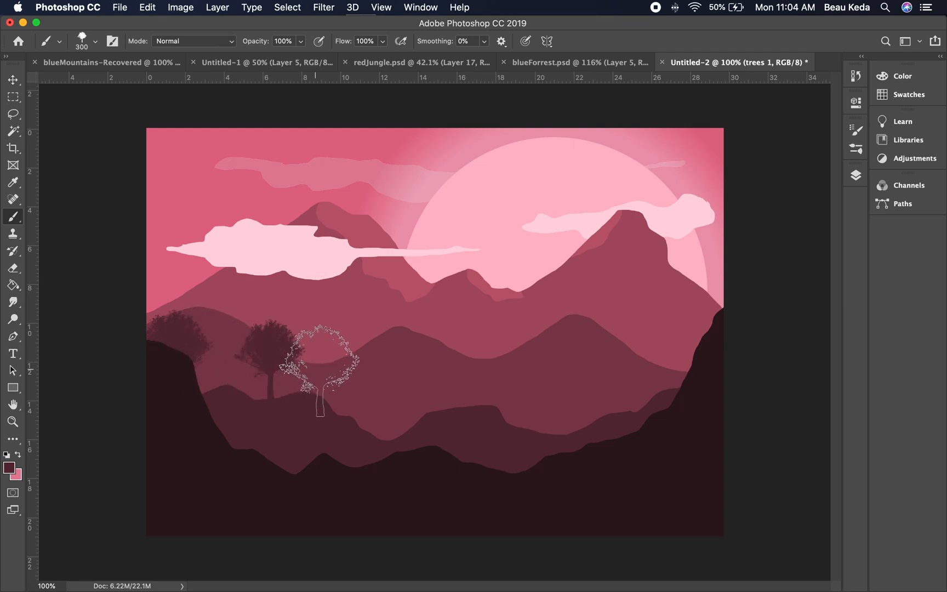
click(355, 378)
click(446, 377)
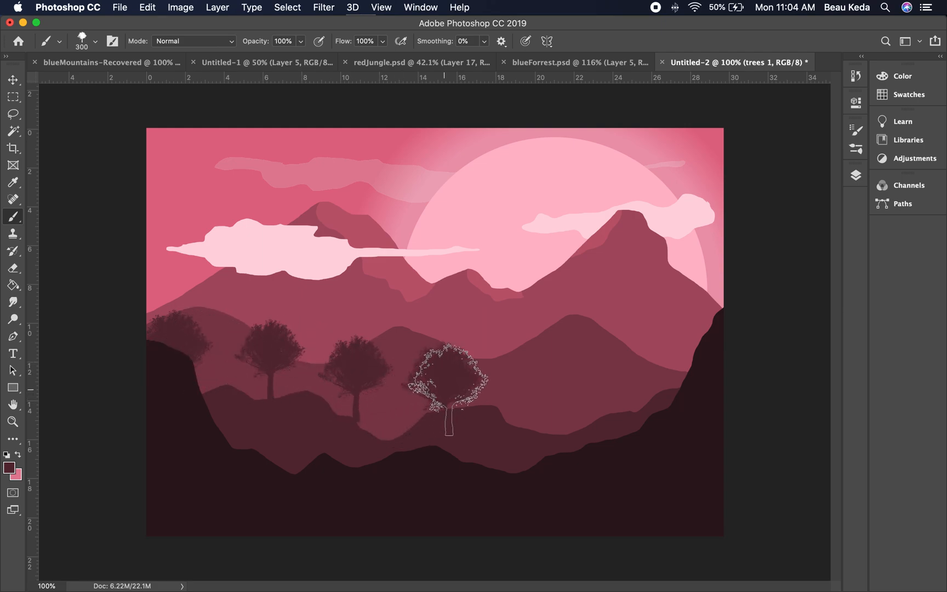
drag(546, 402, 586, 393)
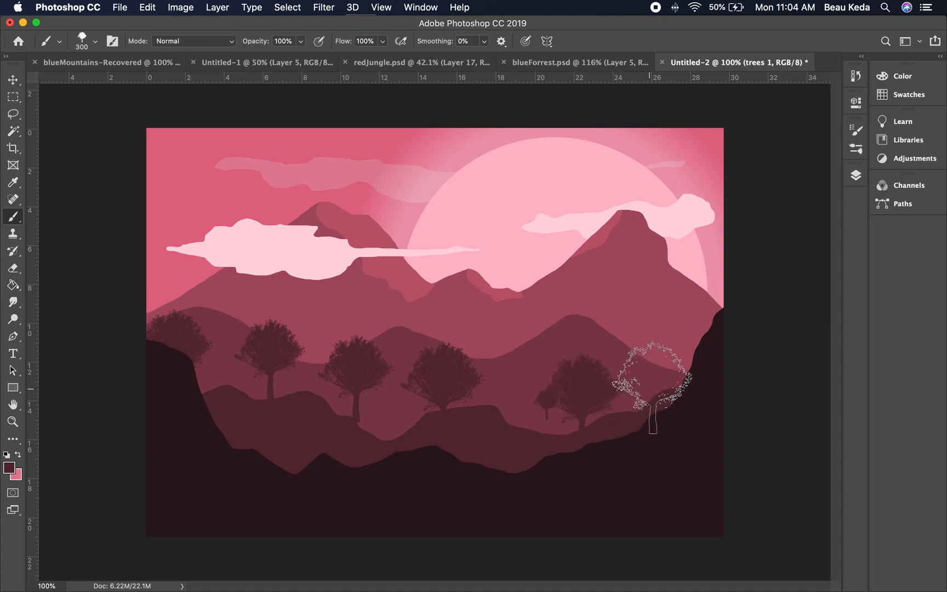
click(655, 359)
click(516, 384)
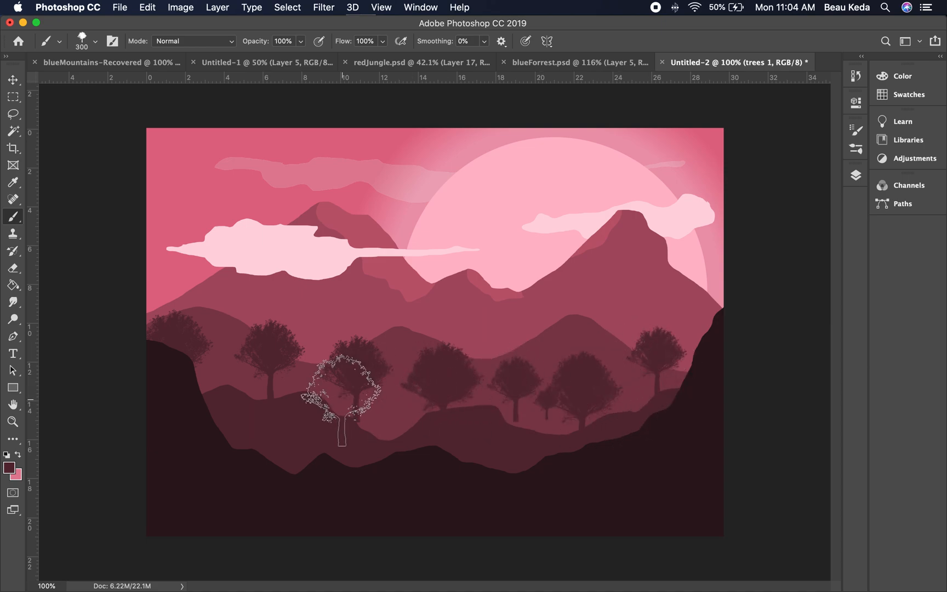
drag(263, 418, 440, 427)
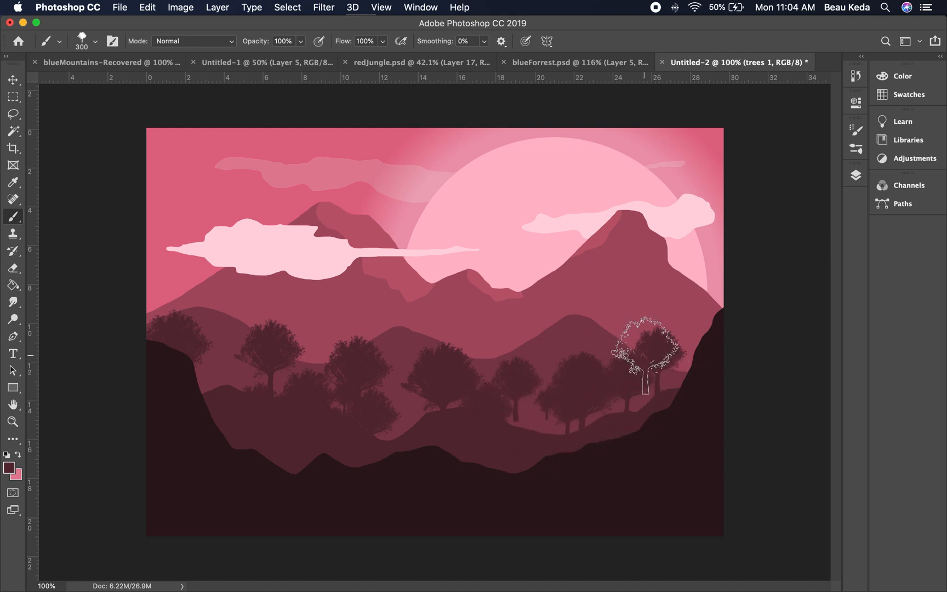
key(super+z)
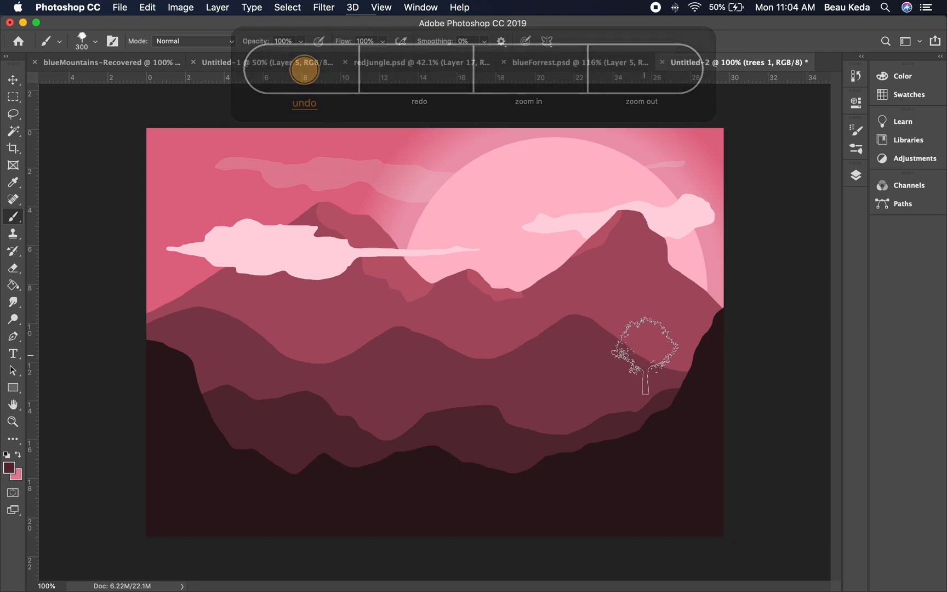
drag(439, 329, 265, 317)
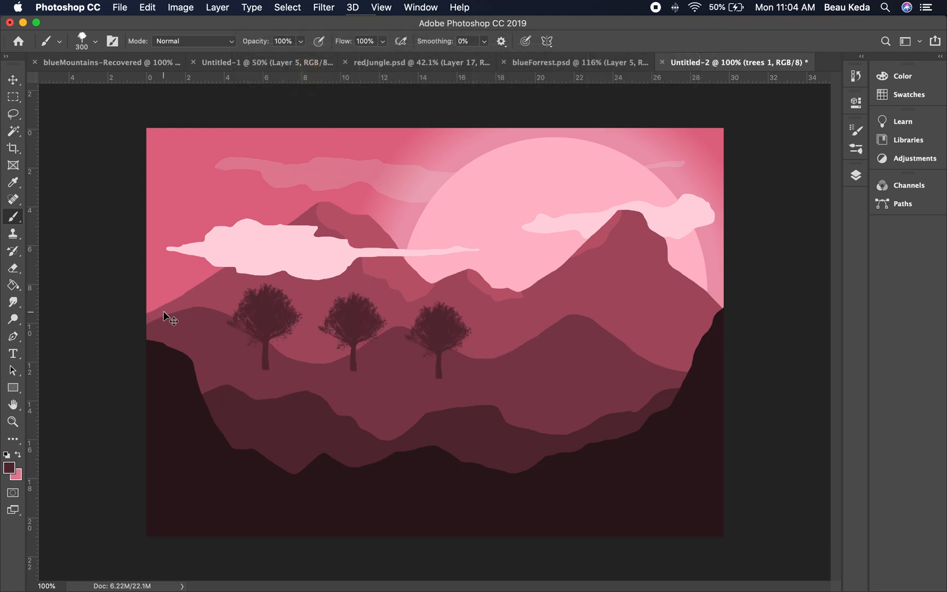
key(super+z)
Step: Enlarge the oak brush to 1600 px and stamp one large tree on the left end of the middle 1 ridge
key(bracketright)
key(bracketright)
key(bracketright)
key(bracketright)
key(bracketright)
key(bracketright)
key(bracketright)
key(bracketright)
key(bracketright)
key(bracketright)
key(bracketright)
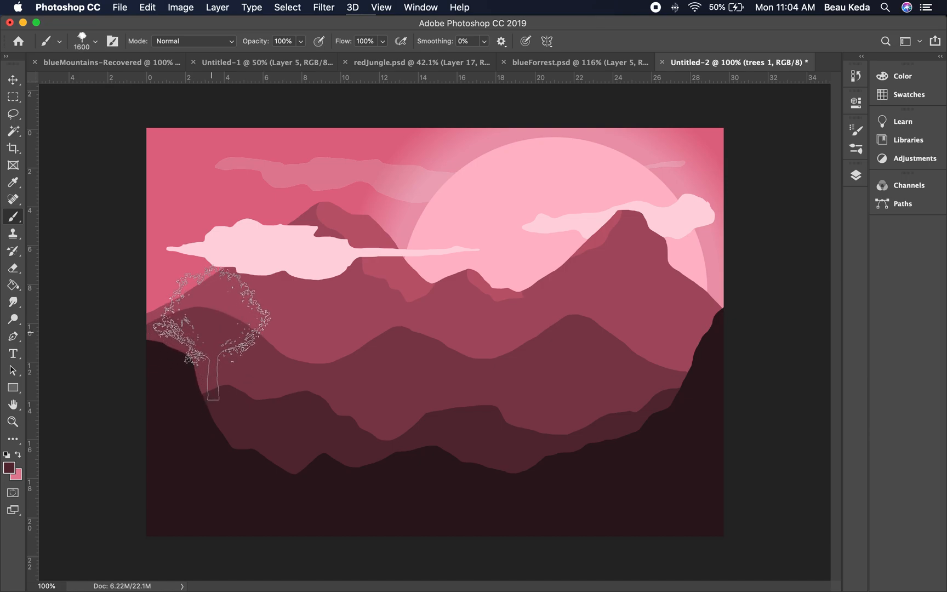
click(212, 333)
Step: Reduce the oak brush to 400 px and stamp a smaller tree on the right end of the middle 1 ridge
key(bracketleft)
key(bracketleft)
key(bracketleft)
key(bracketleft)
key(bracketleft)
key(bracketleft)
key(bracketleft)
key(bracketleft)
key(bracketleft)
key(bracketleft)
key(bracketleft)
key(bracketleft)
key(bracketleft)
key(bracketleft)
key(bracketright)
key(bracketright)
click(650, 366)
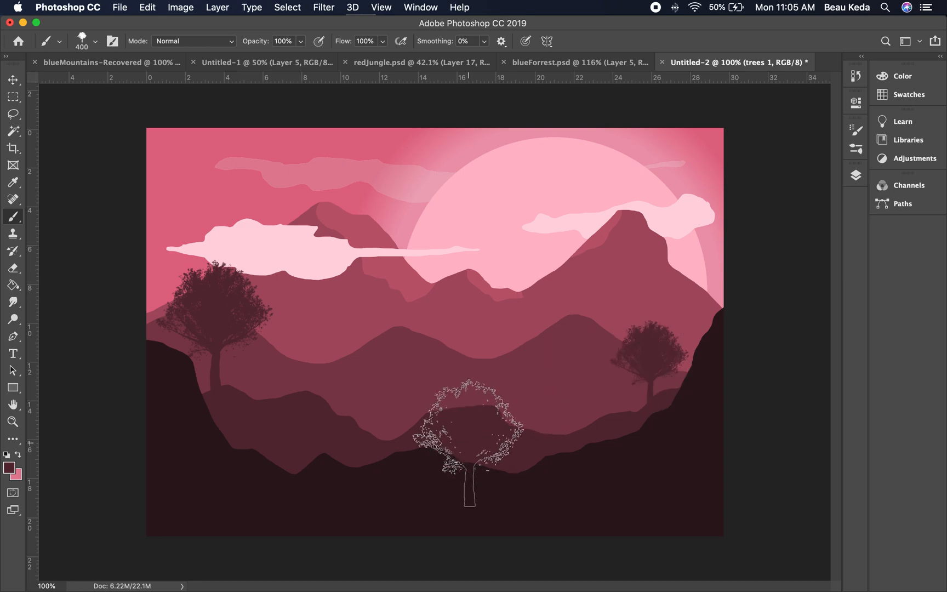
Step: Enlarge the oak brush to 600 px and stamp a bigger tree just left of the small oak on the right
key(bracketright)
key(bracketright)
click(580, 344)
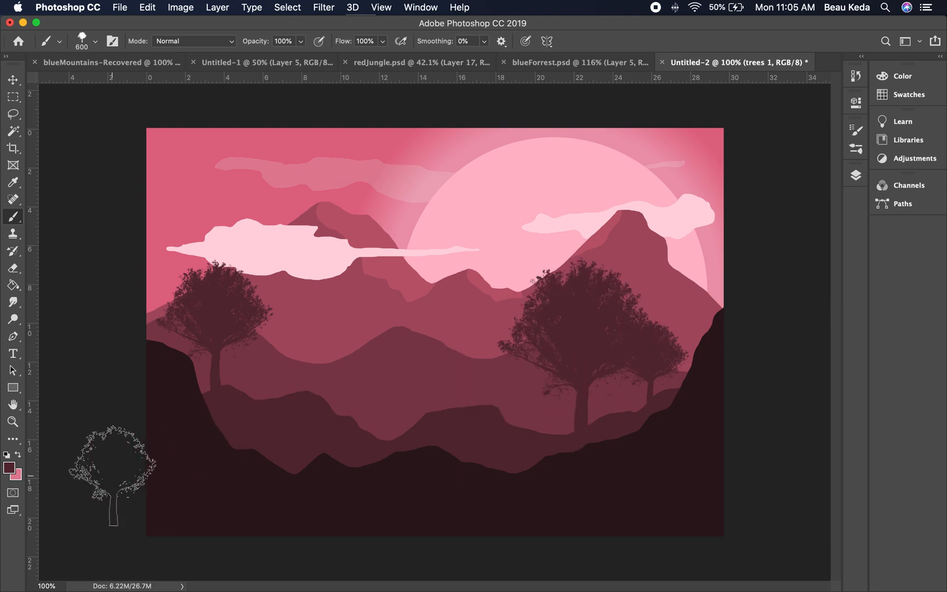
Step: Reduce the oak brush to 250 px
key(bracketleft)
key(bracketleft)
key(bracketleft)
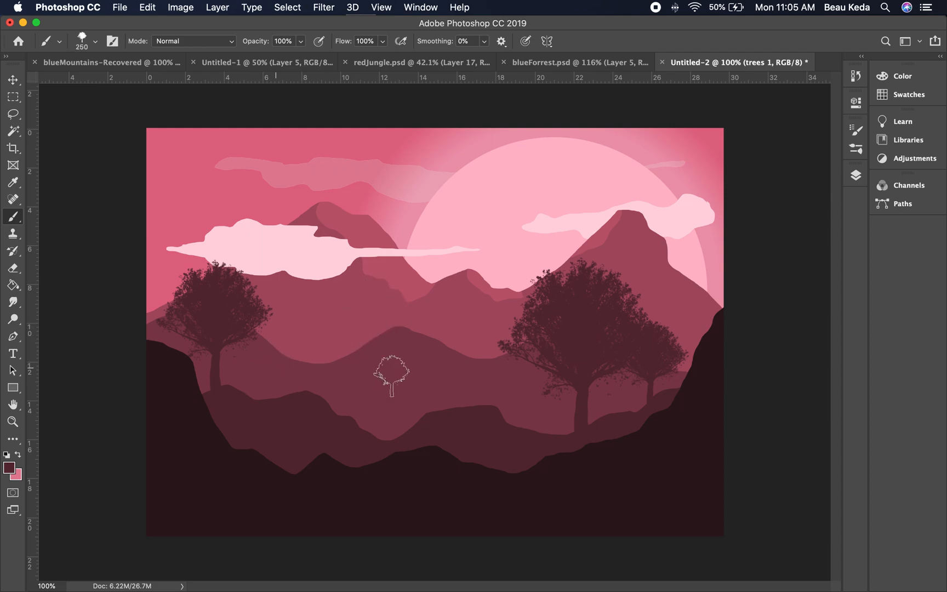
Step: Select the middle 2 layer from its mountain shape and add a layer named trees 2 directly above it
key(i)
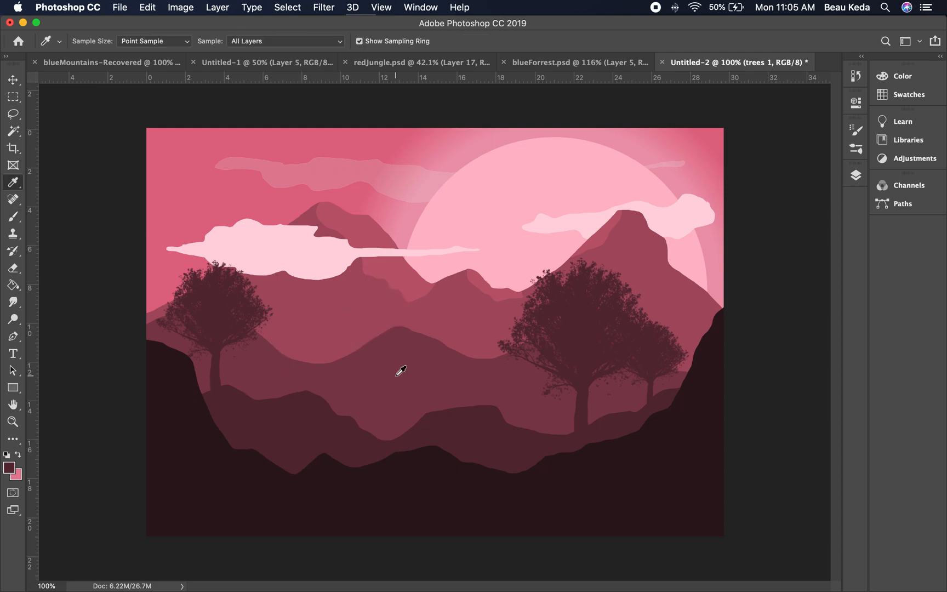
key(v)
drag(381, 359, 391, 355)
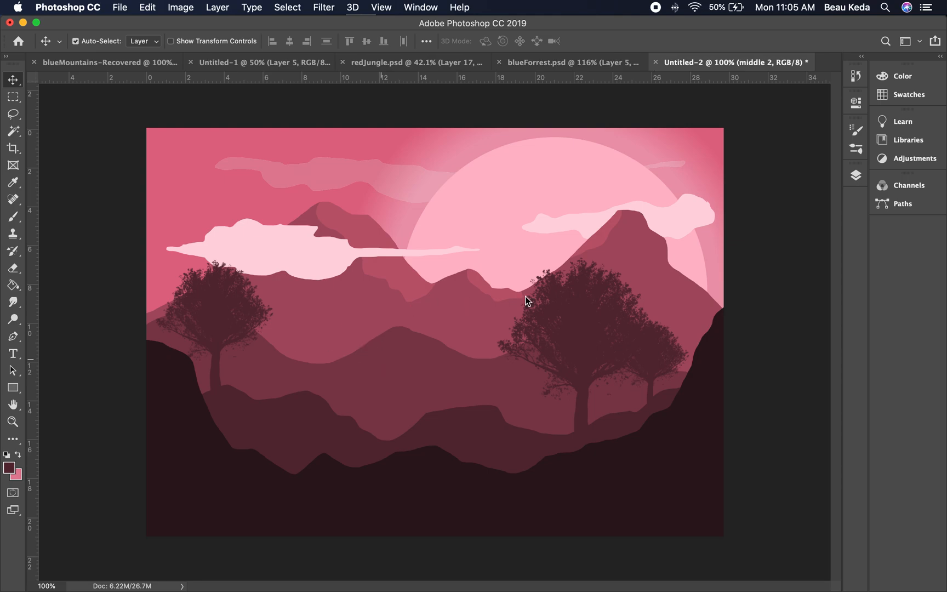
key(super+z)
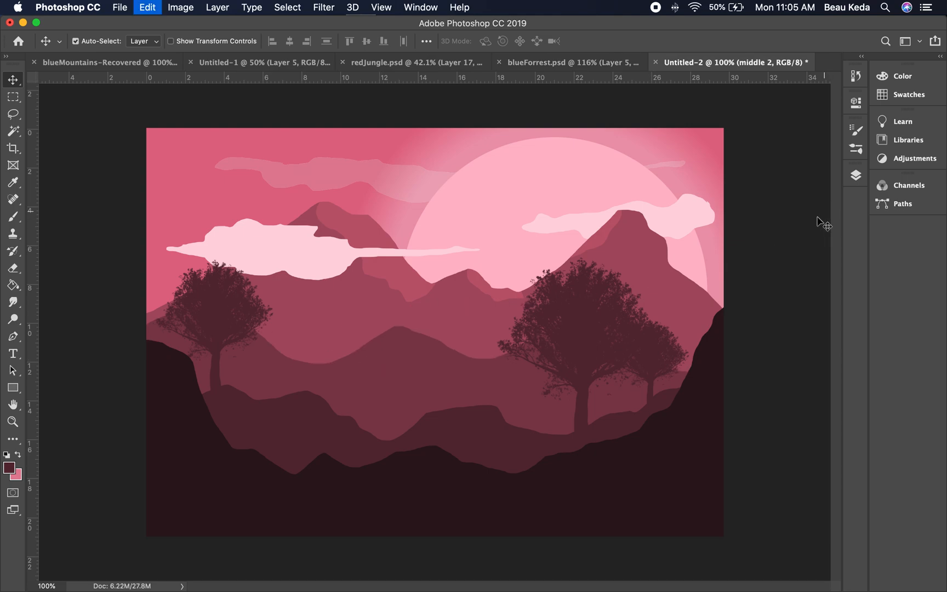
click(856, 176)
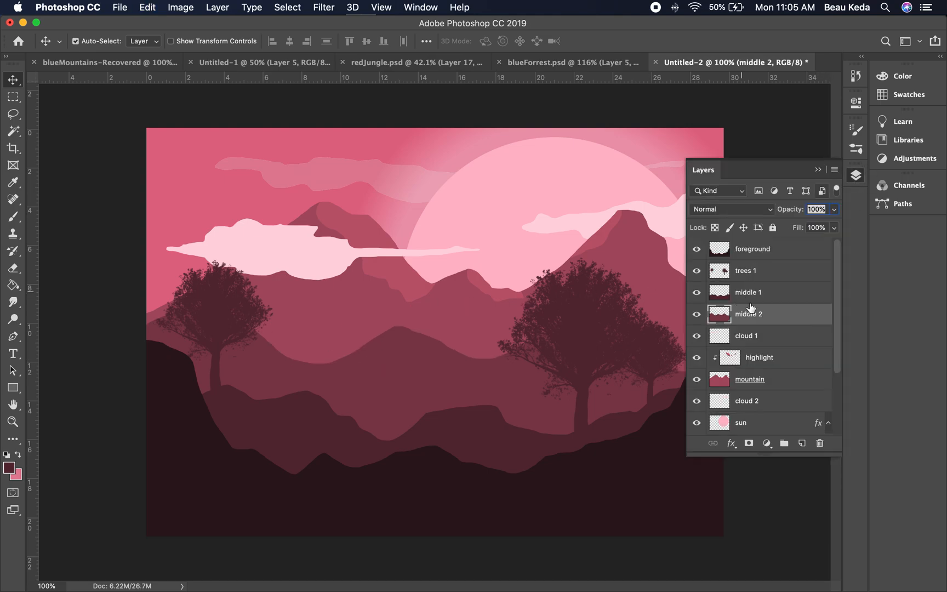
click(802, 443)
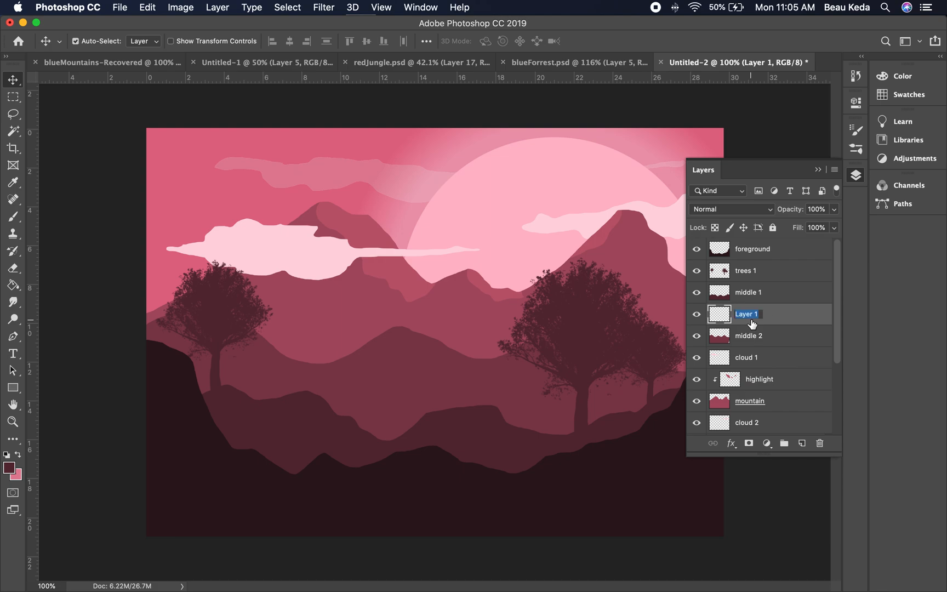
key(Return)
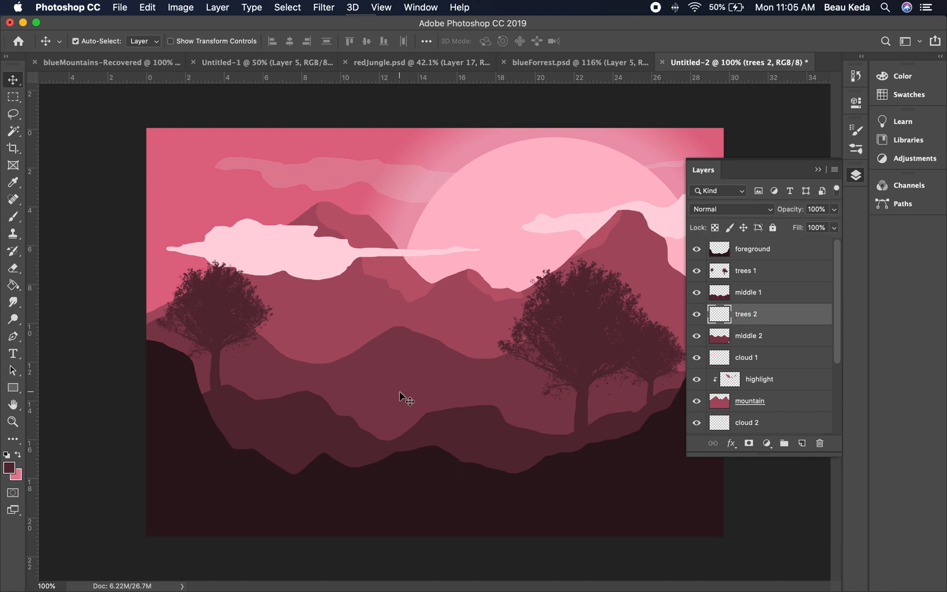
Step: Sample the middle 2 mountain's maroon as the foreground colour and return to the oak Brush tool
key(i)
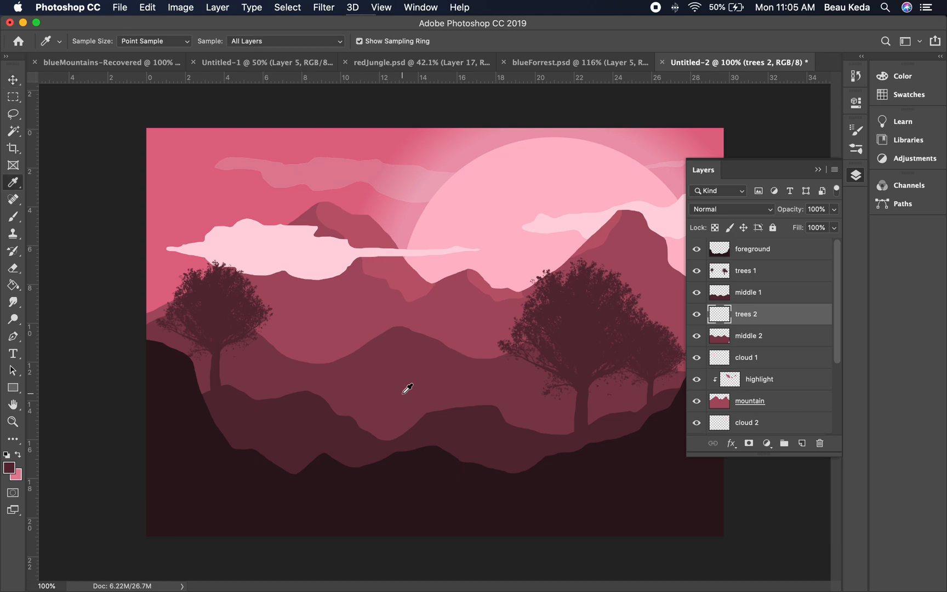
alt+click(383, 368)
click(19, 454)
key(b)
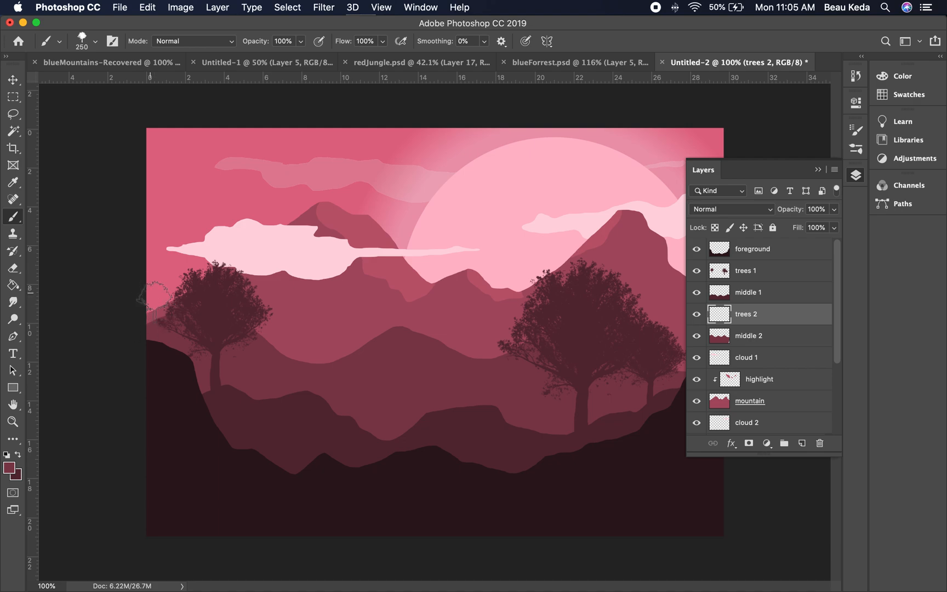
Step: Stamp 250 px oaks along the middle 2 ridge: one on each side of the large left tree and two just left of the largest tree
click(159, 300)
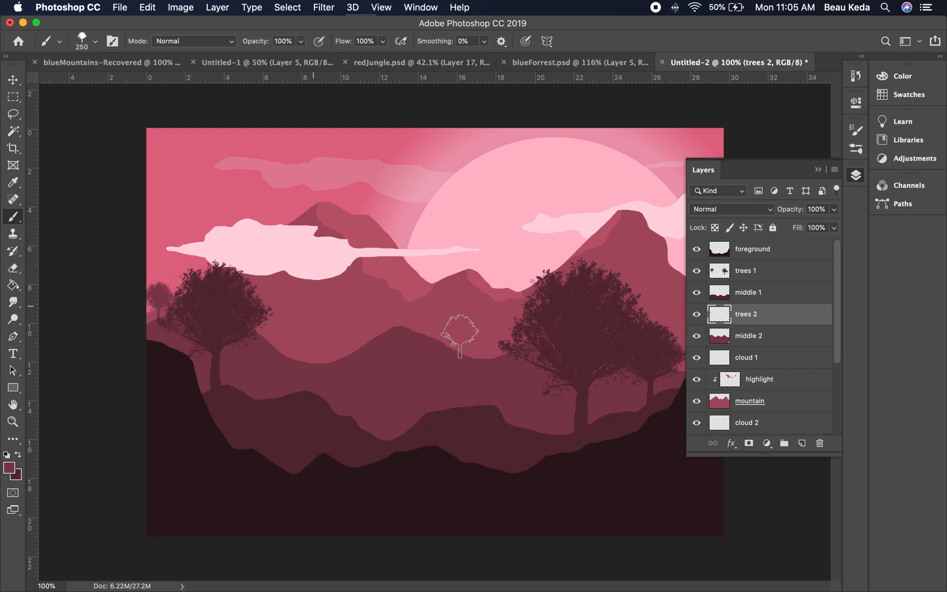
click(476, 336)
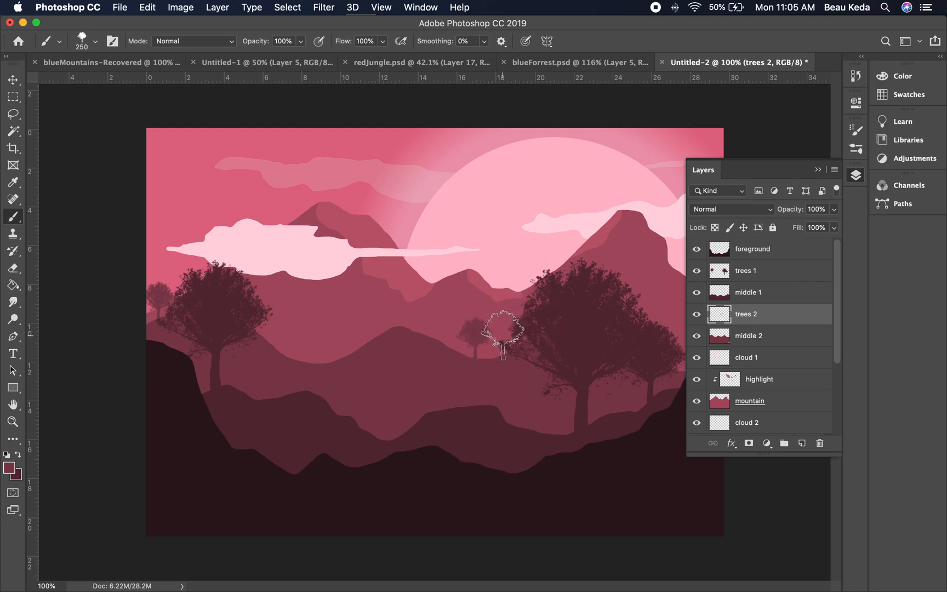
click(500, 332)
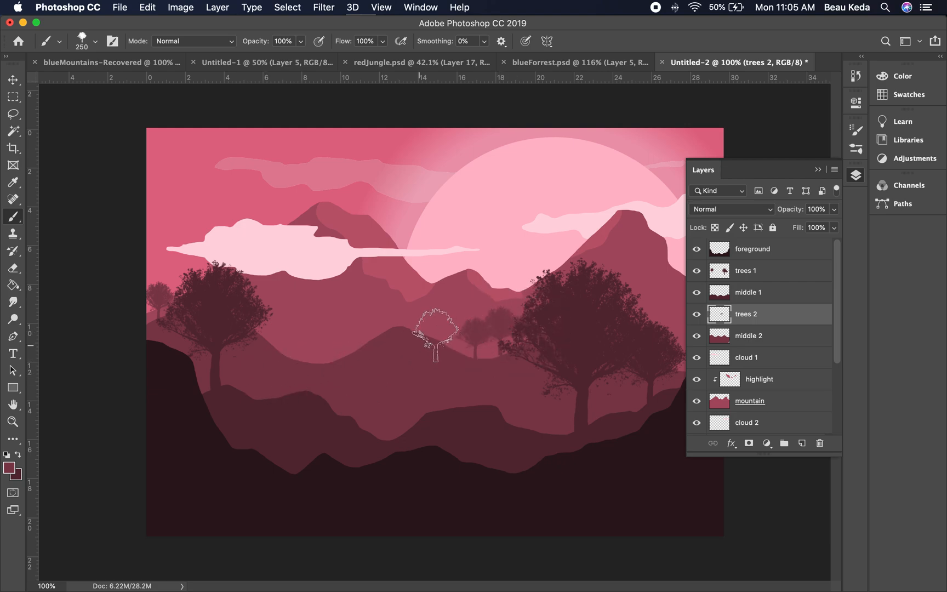
click(268, 325)
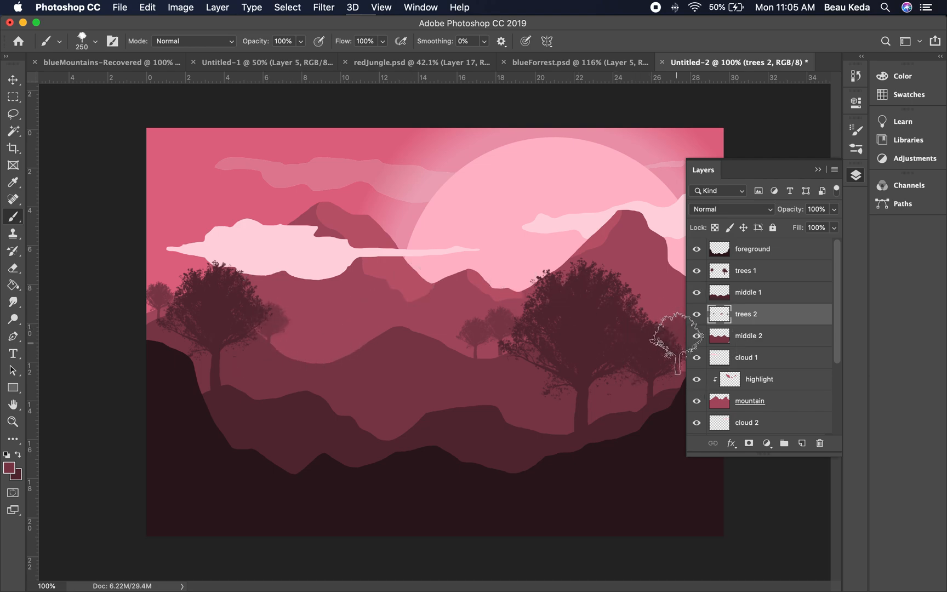
Step: Reduce the oak brush to 175 px and stamp smaller oaks on the central hill's left slope and the right end of the middle 2 ridge
key(bracketleft)
key(bracketleft)
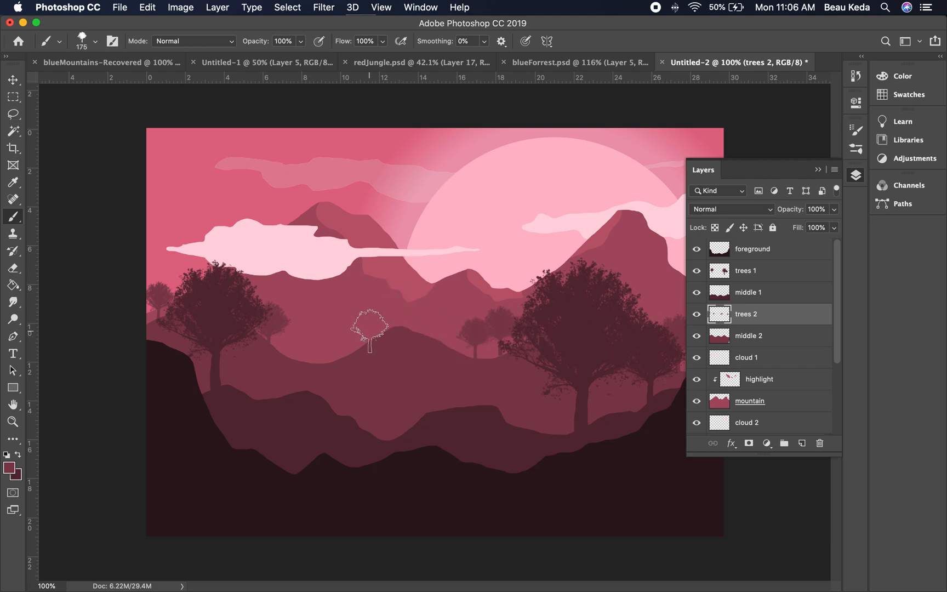
click(363, 326)
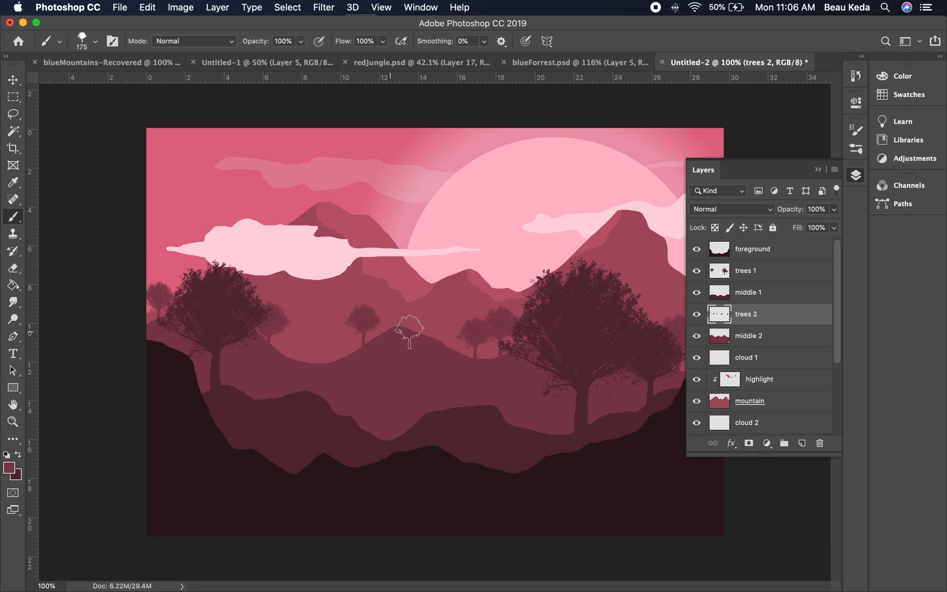
click(382, 331)
key(super+z)
click(347, 343)
click(346, 344)
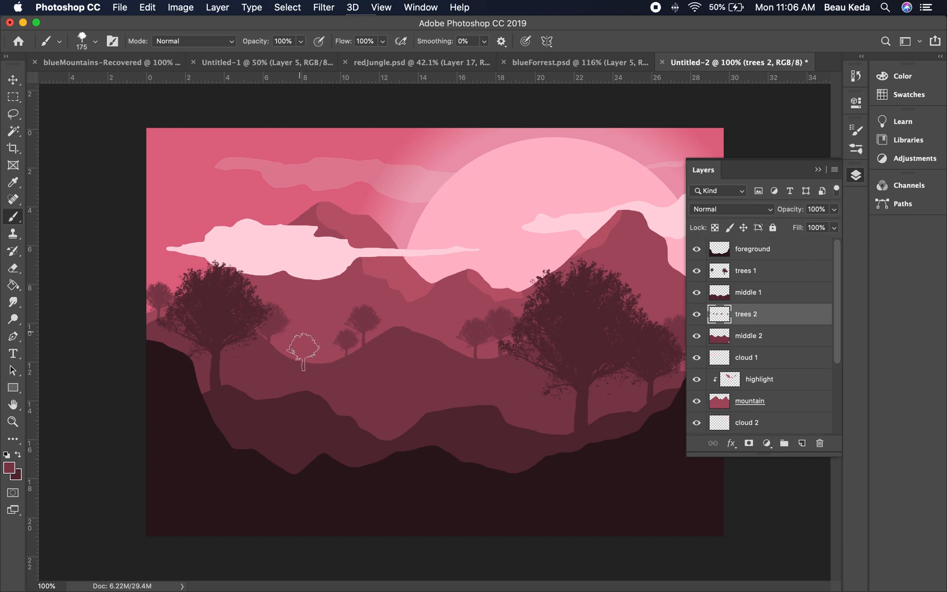
Step: Stamp a small oak in the dip right of the large left tree, plus a smaller one beside it at 125 px
click(278, 337)
key(bracketleft)
key(bracketleft)
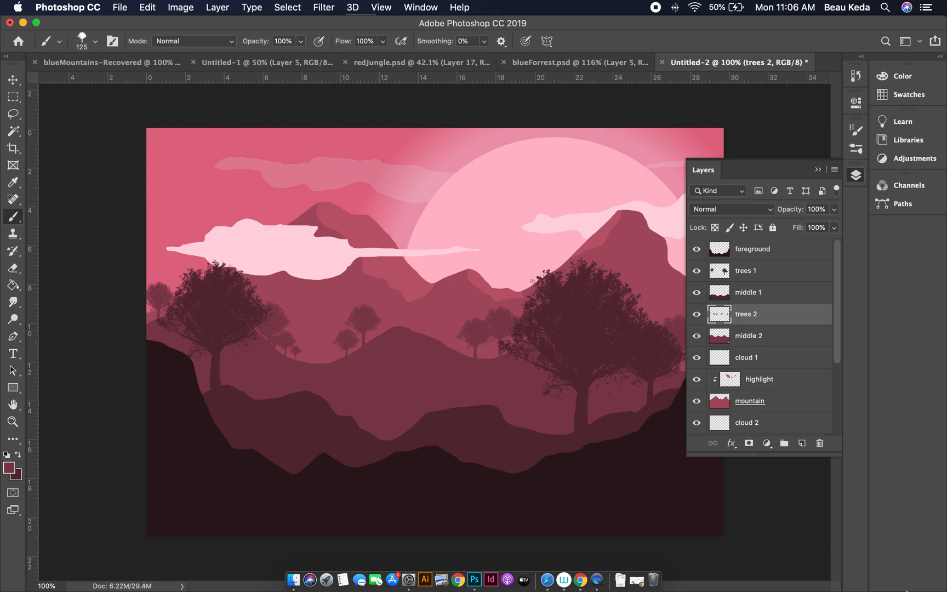
key(super+minus)
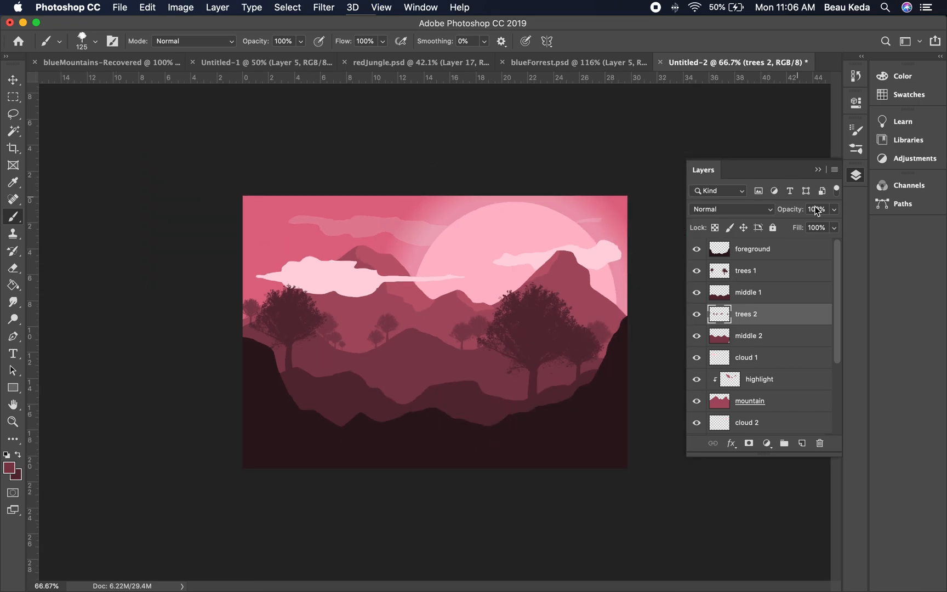
click(818, 171)
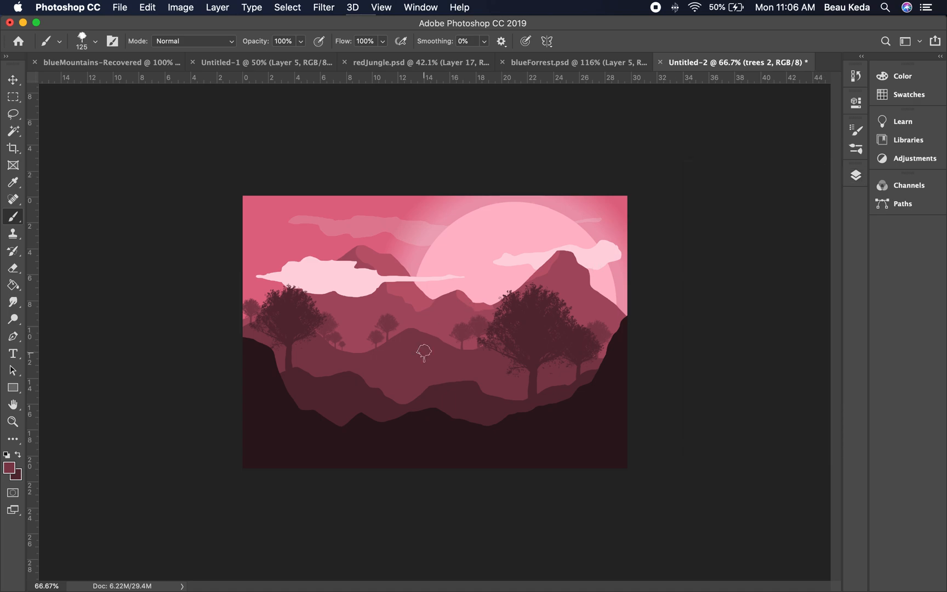